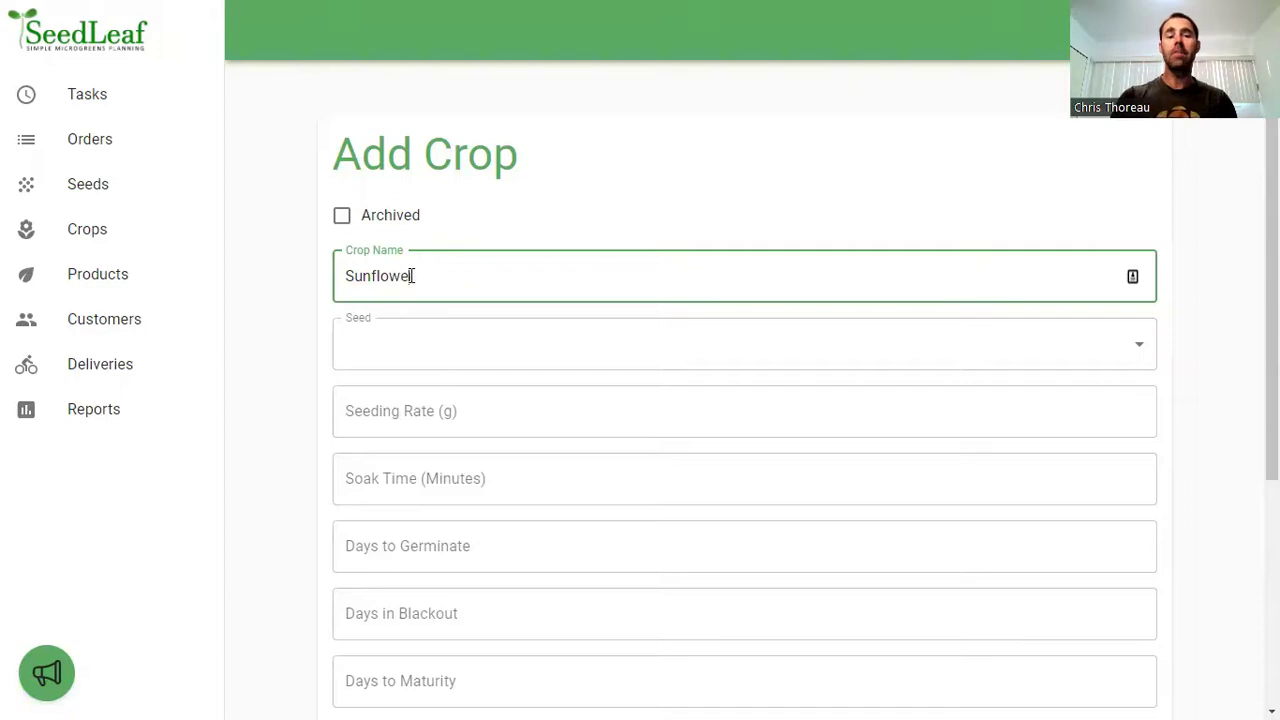
# Name the new crop "Sunflower - 1020" and assign it the Sunflower - Black Oil seed.
pyautogui.write('r')
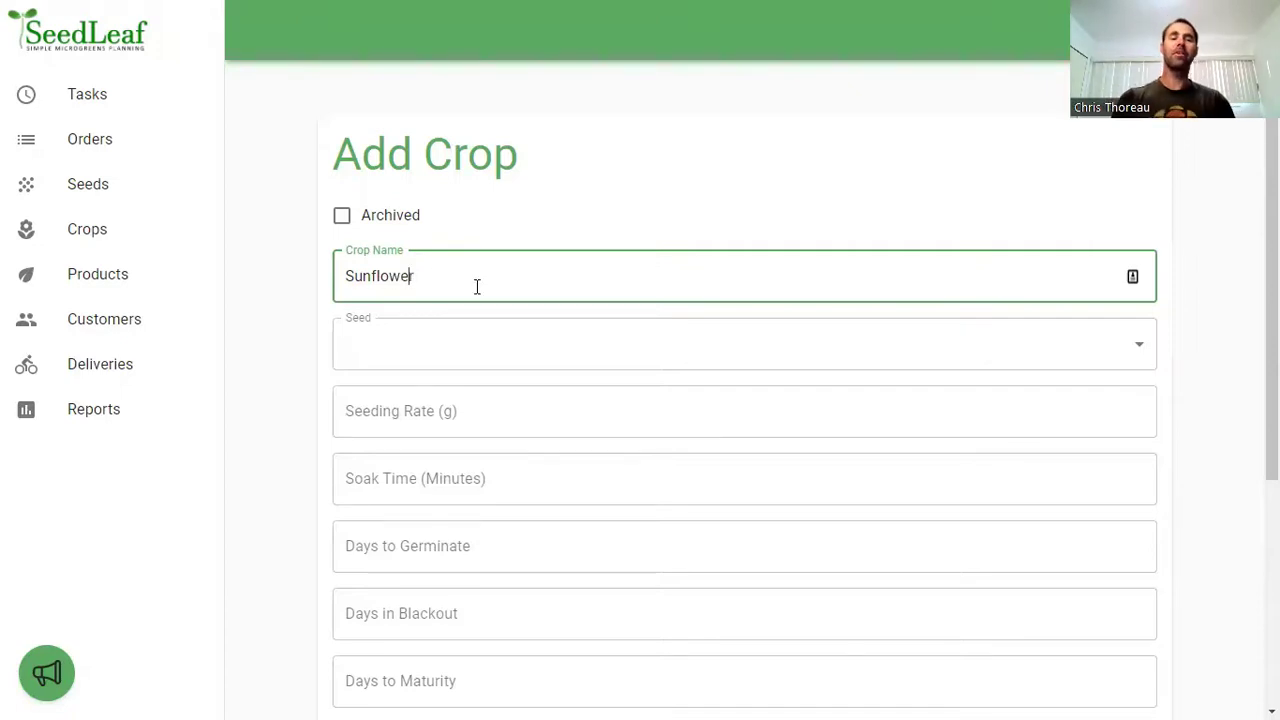
pyautogui.write(' - 10')
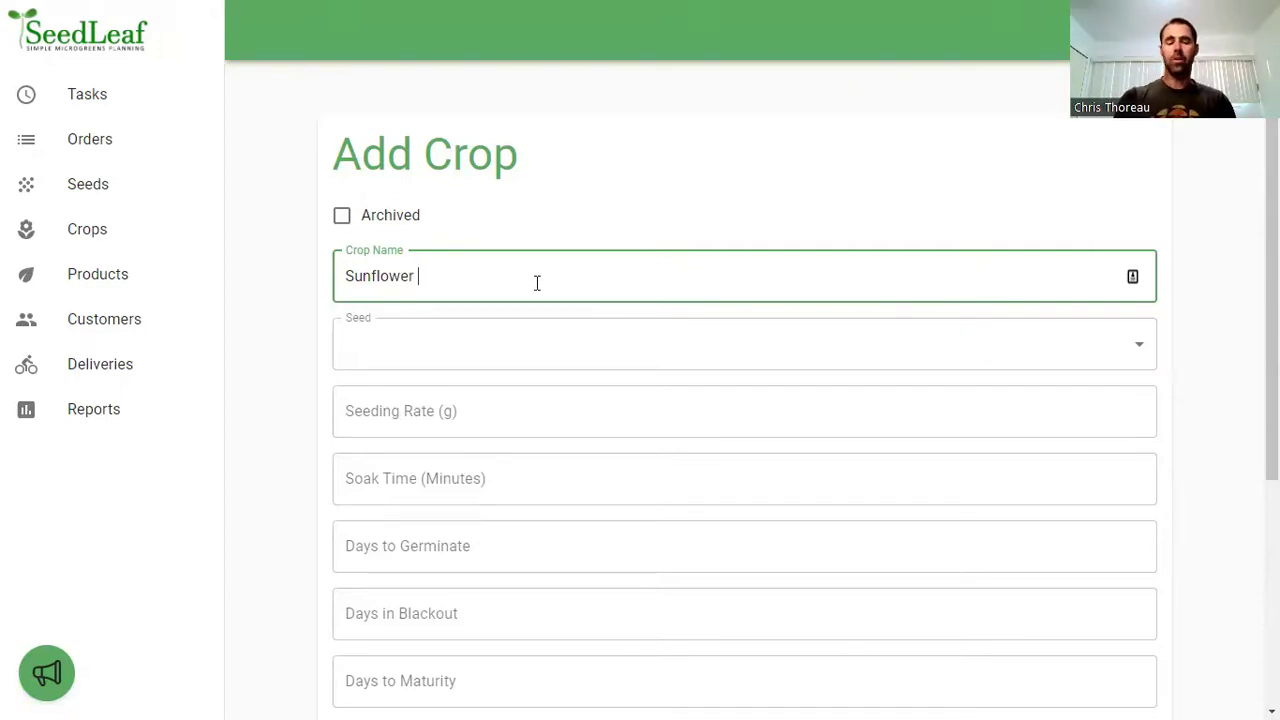
pyautogui.write('20')
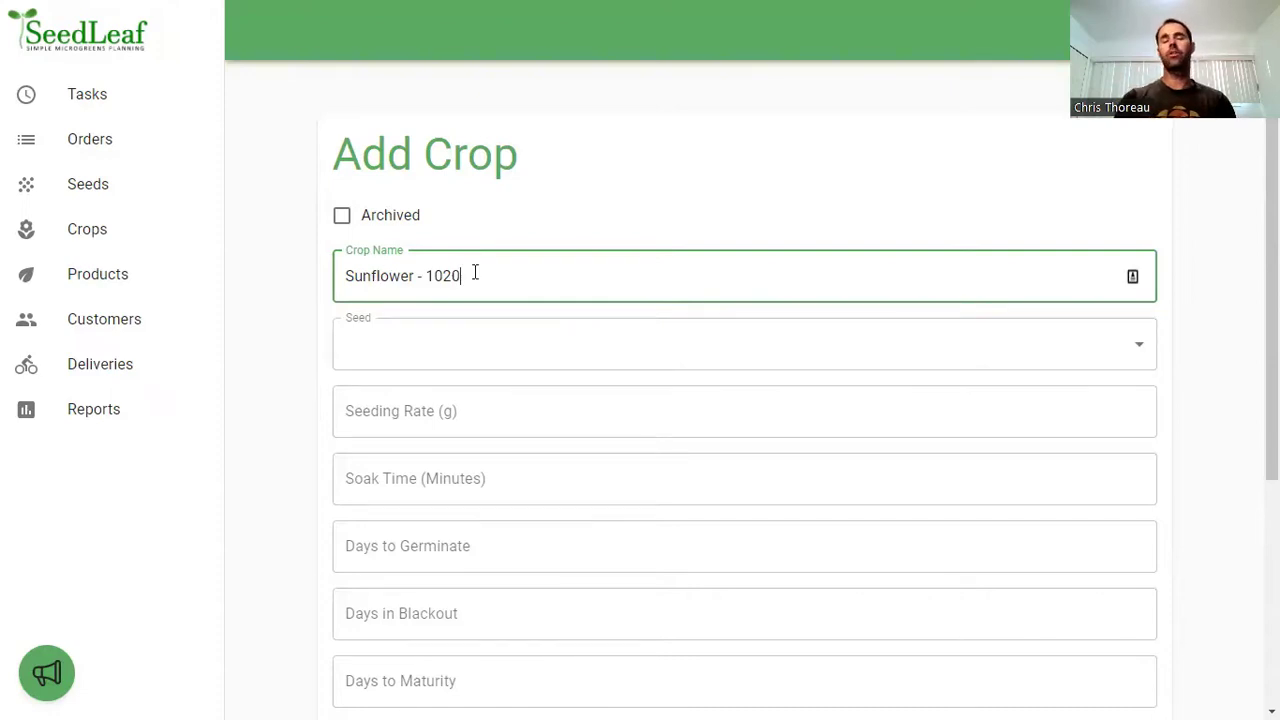
pyautogui.click(454, 351)
pyautogui.scroll(-7, 511, 434)
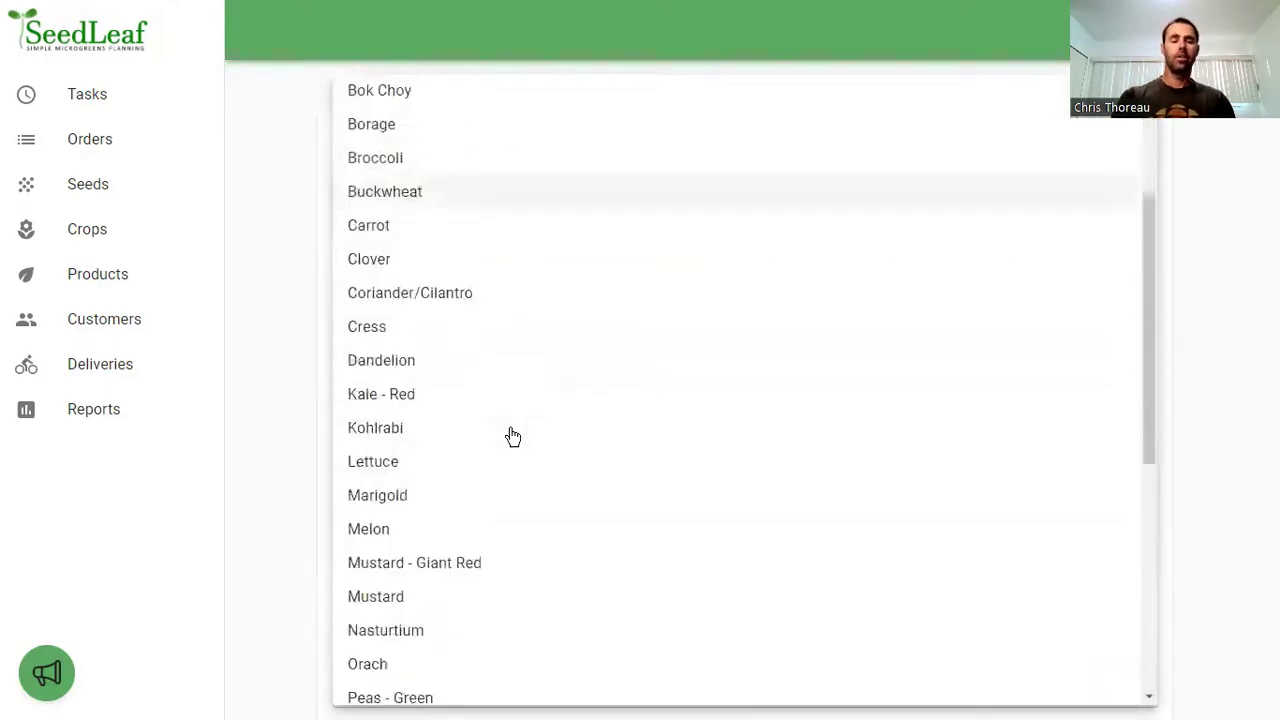
pyautogui.click(457, 546)
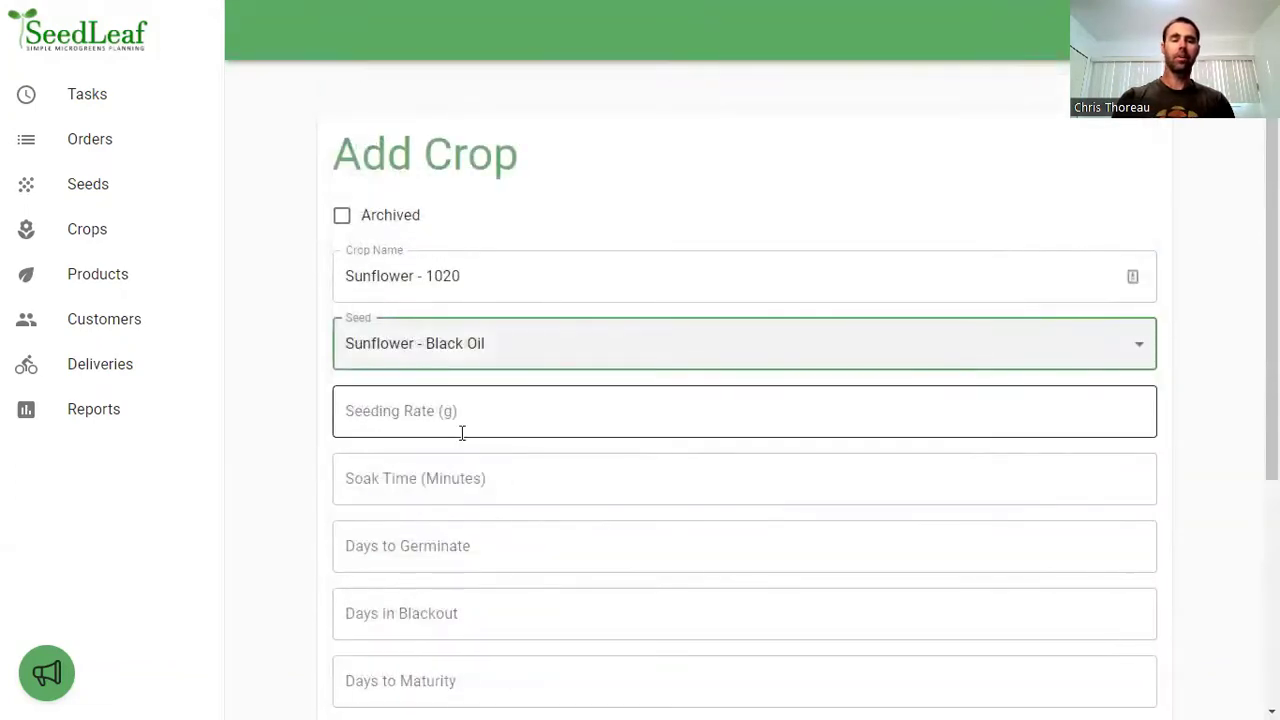
# Set the crop's seeding rate to 125 g and its soak time to 120 minutes.
pyautogui.click(419, 413)
pyautogui.write('125')
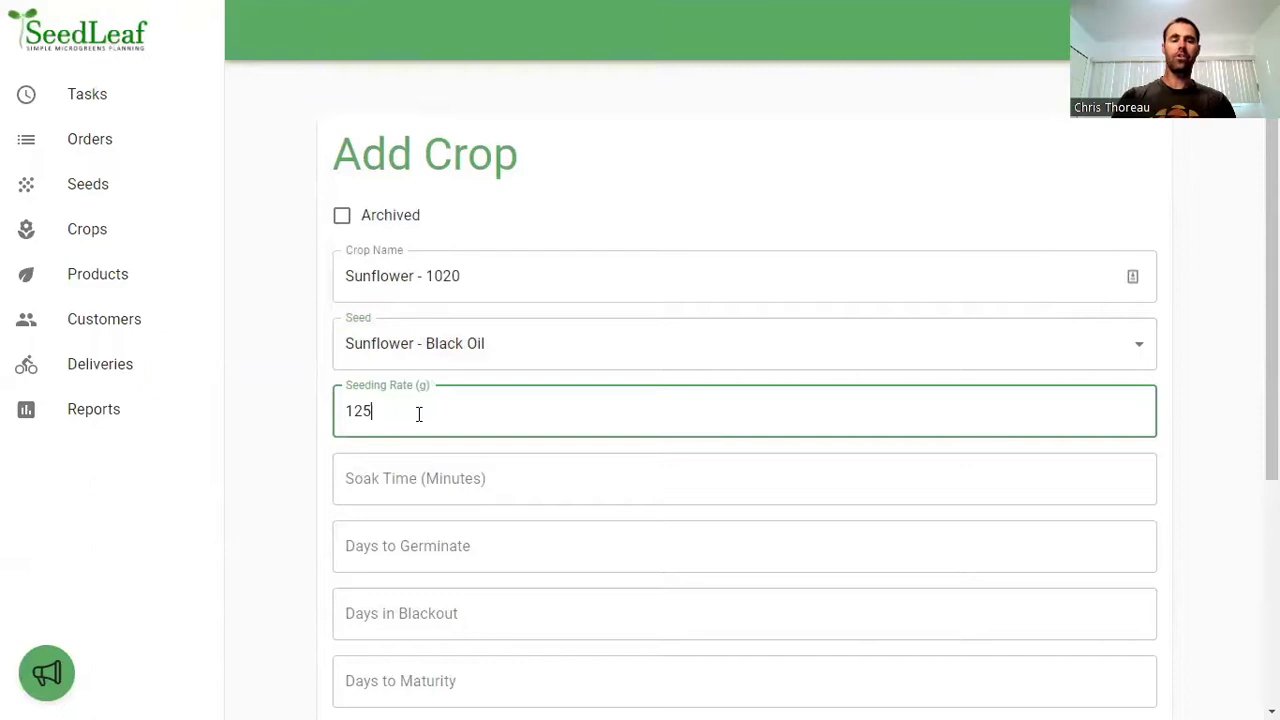
pyautogui.scroll(-1, 608, 414)
pyautogui.click(444, 377)
pyautogui.write('120')
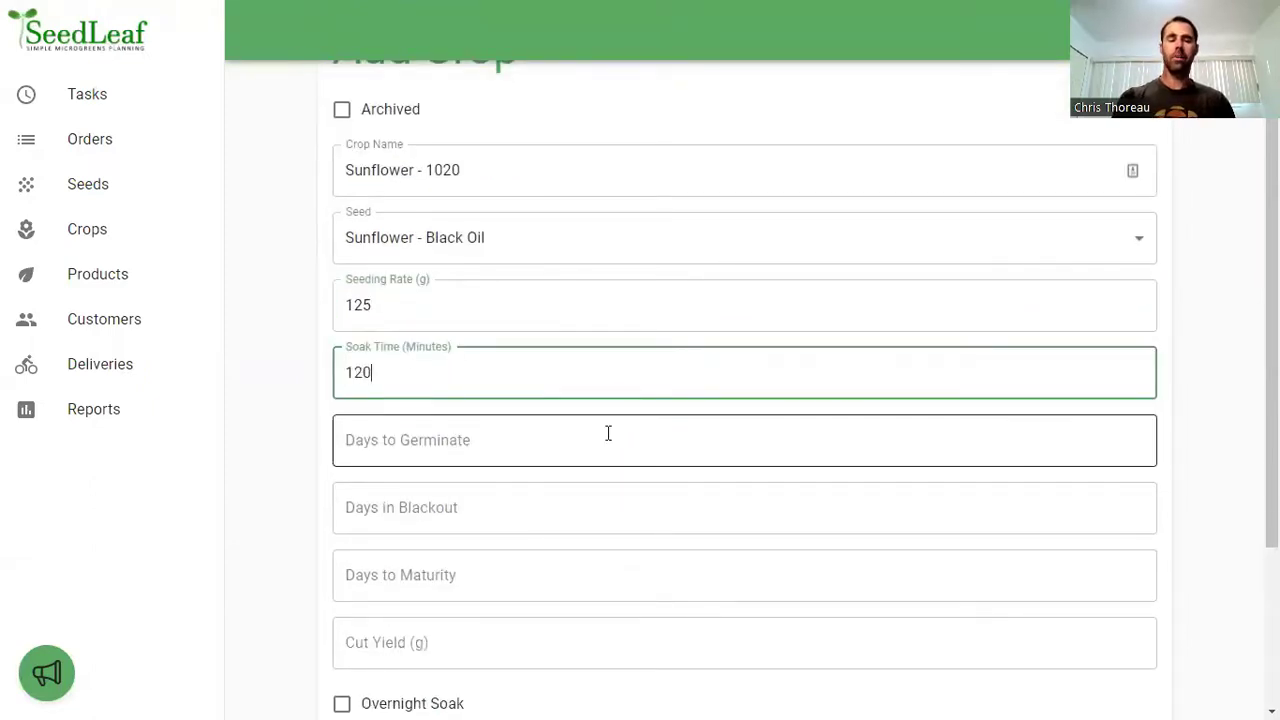
# Enter 3 days to germinate, 2 days in blackout, 9 days to maturity and a cut yield of 600 g.
pyautogui.scroll(-1, 607, 432)
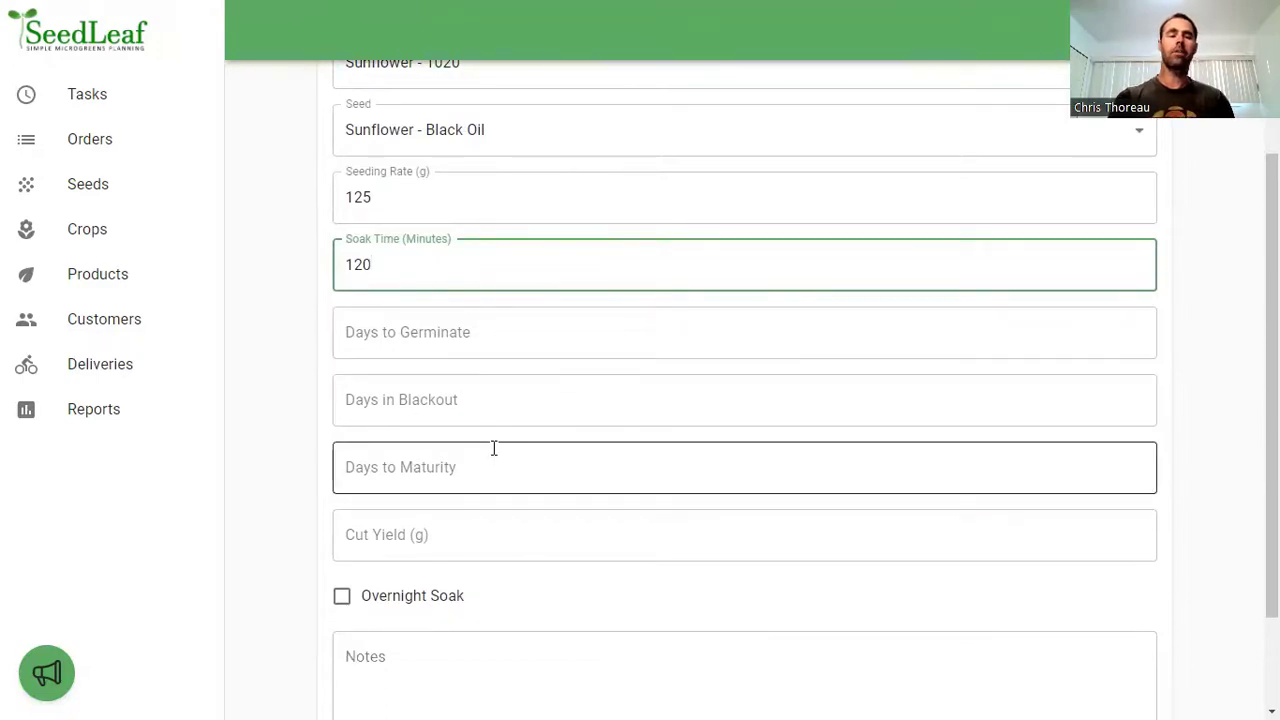
pyautogui.click(426, 336)
pyautogui.write('3')
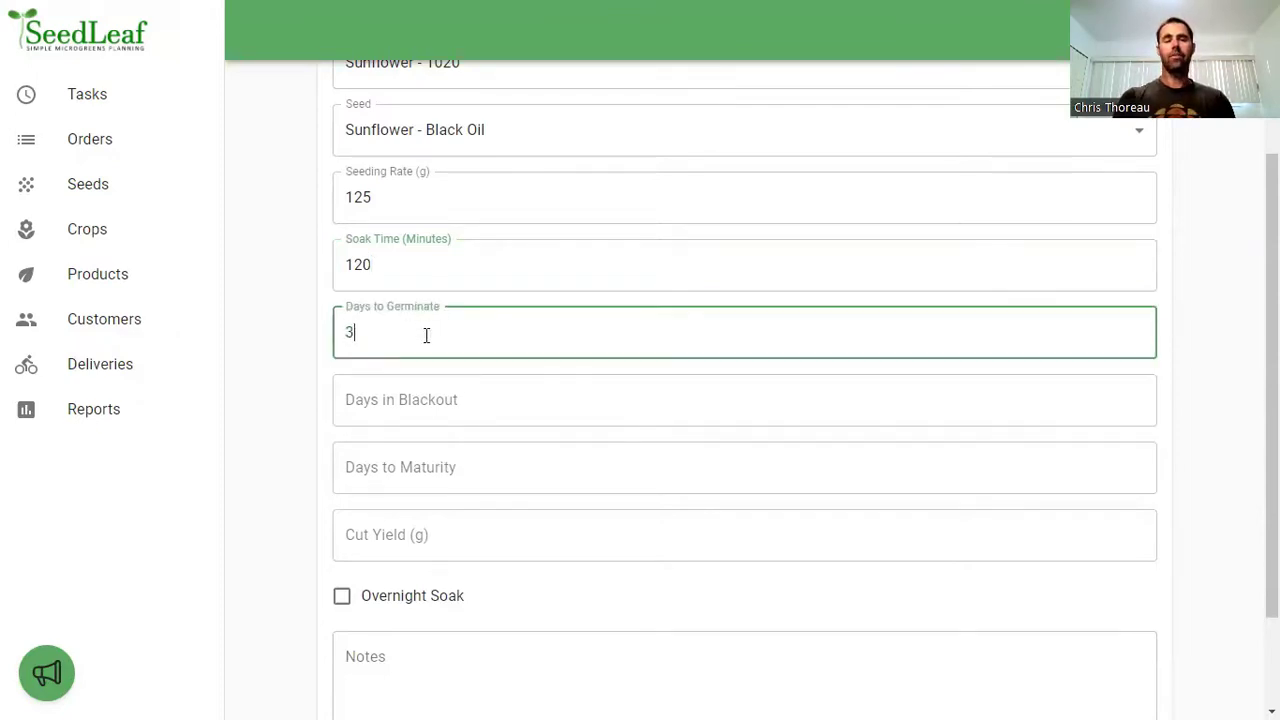
pyautogui.click(422, 398)
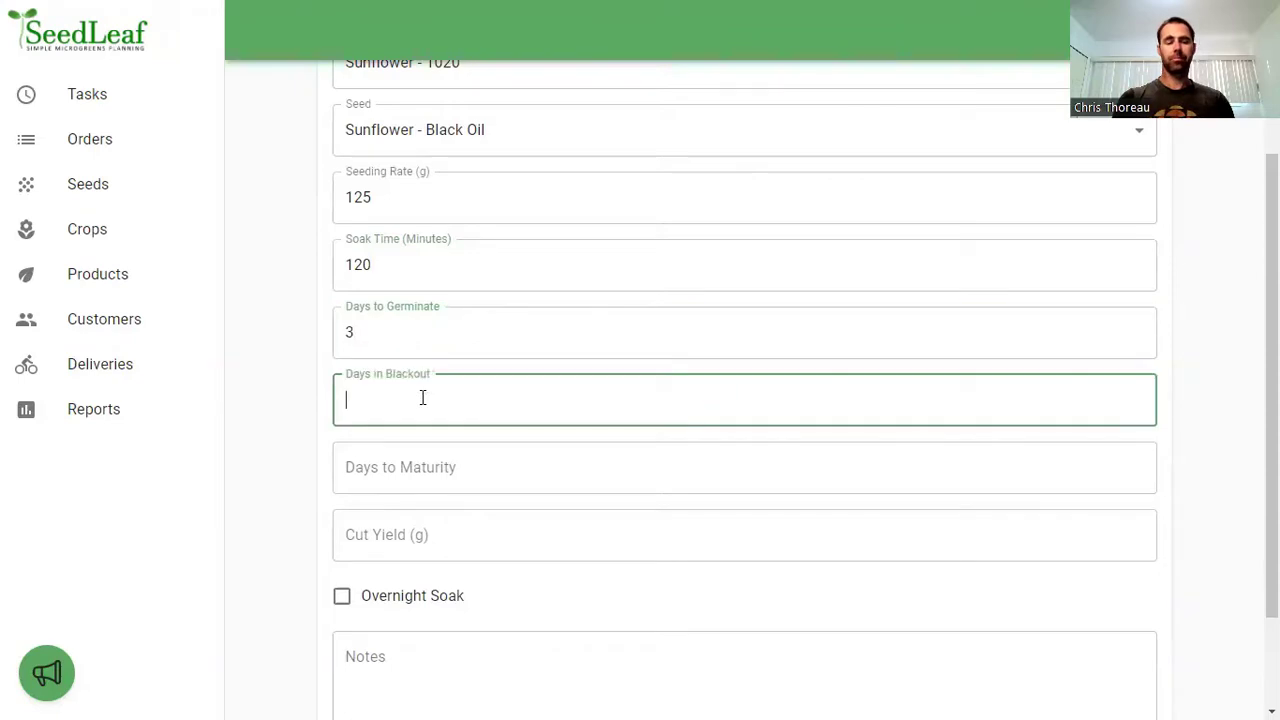
pyautogui.write('2')
pyautogui.click(424, 477)
pyautogui.write('9')
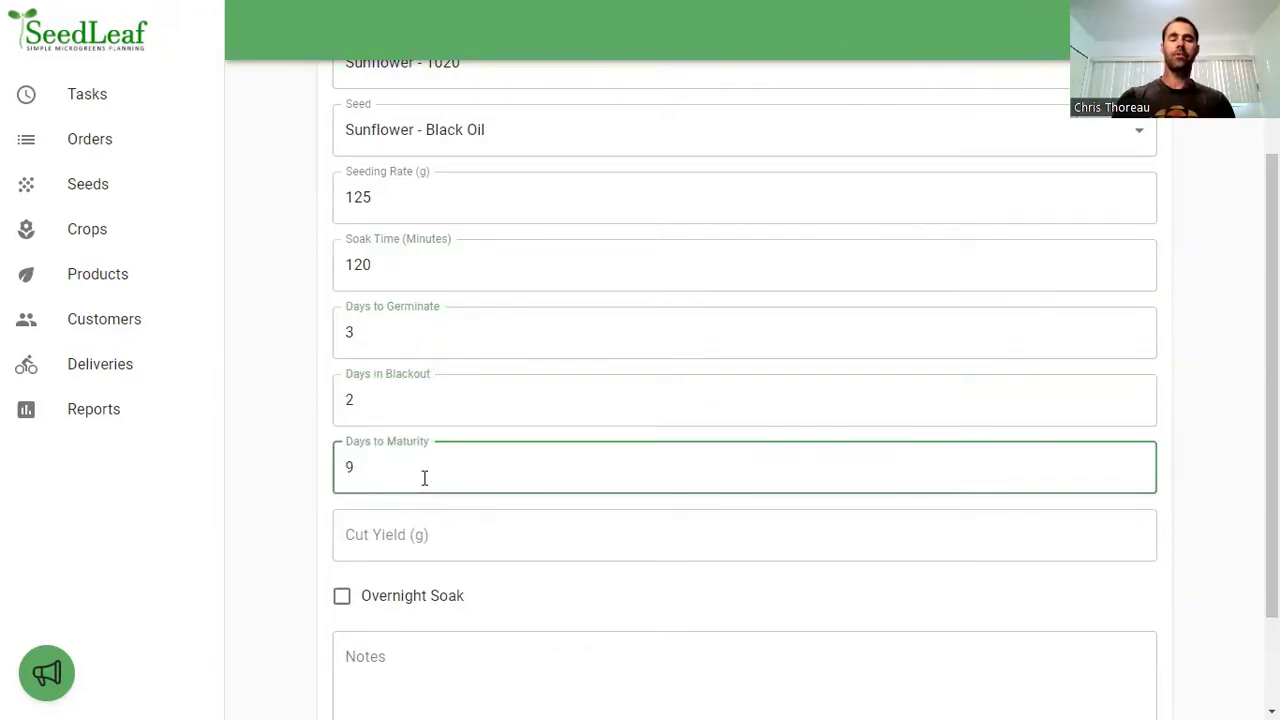
pyautogui.click(424, 549)
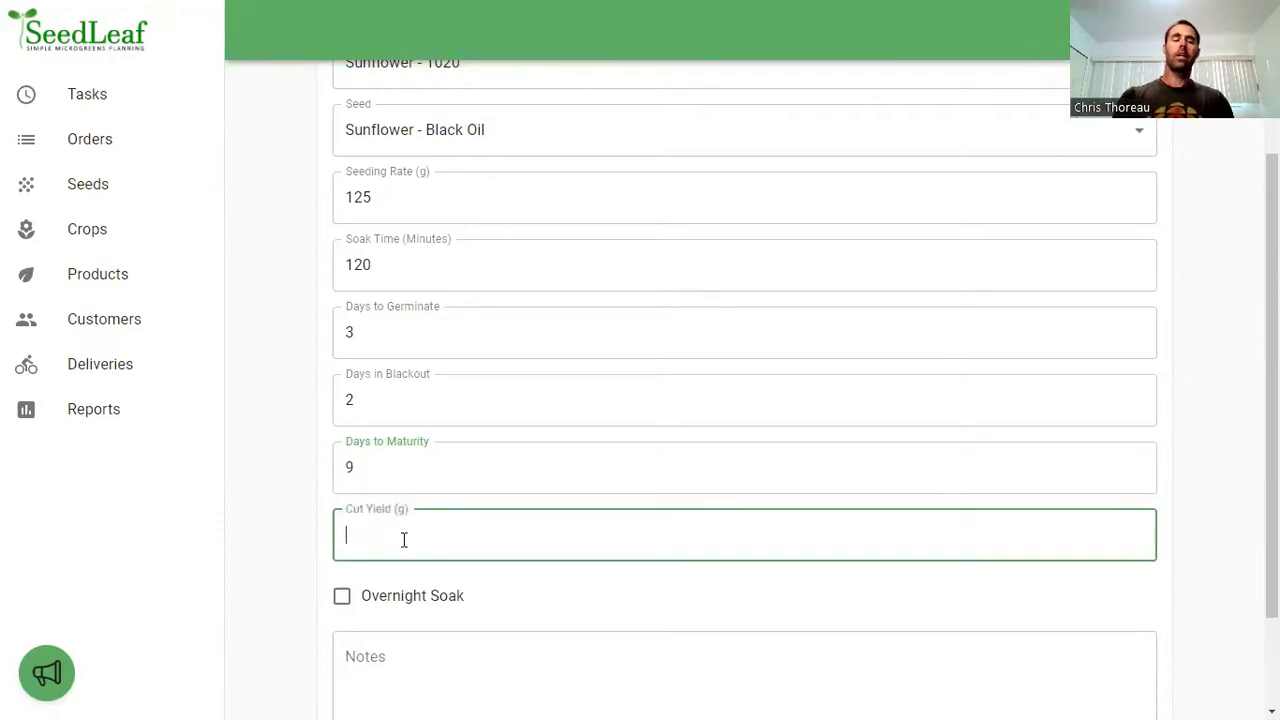
pyautogui.write('600')
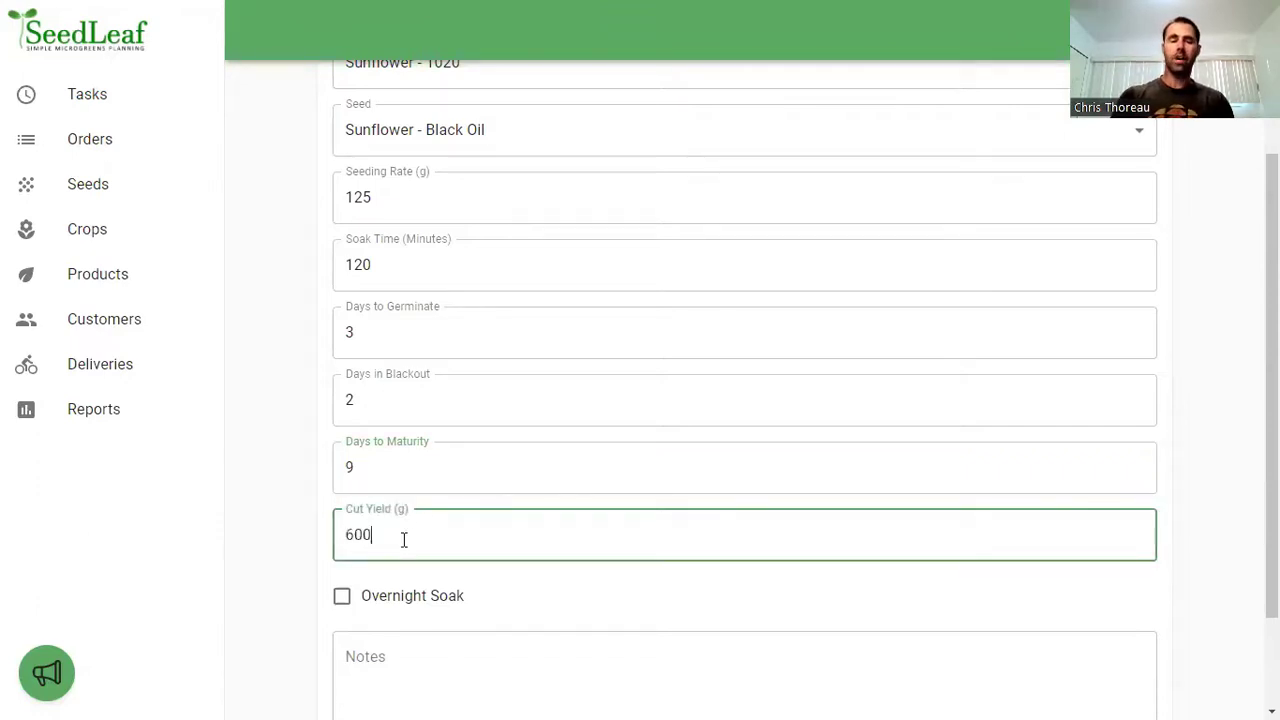
# Check the entered crop details and add the crop with Overnight Soak left off.
pyautogui.scroll(-2, 471, 523)
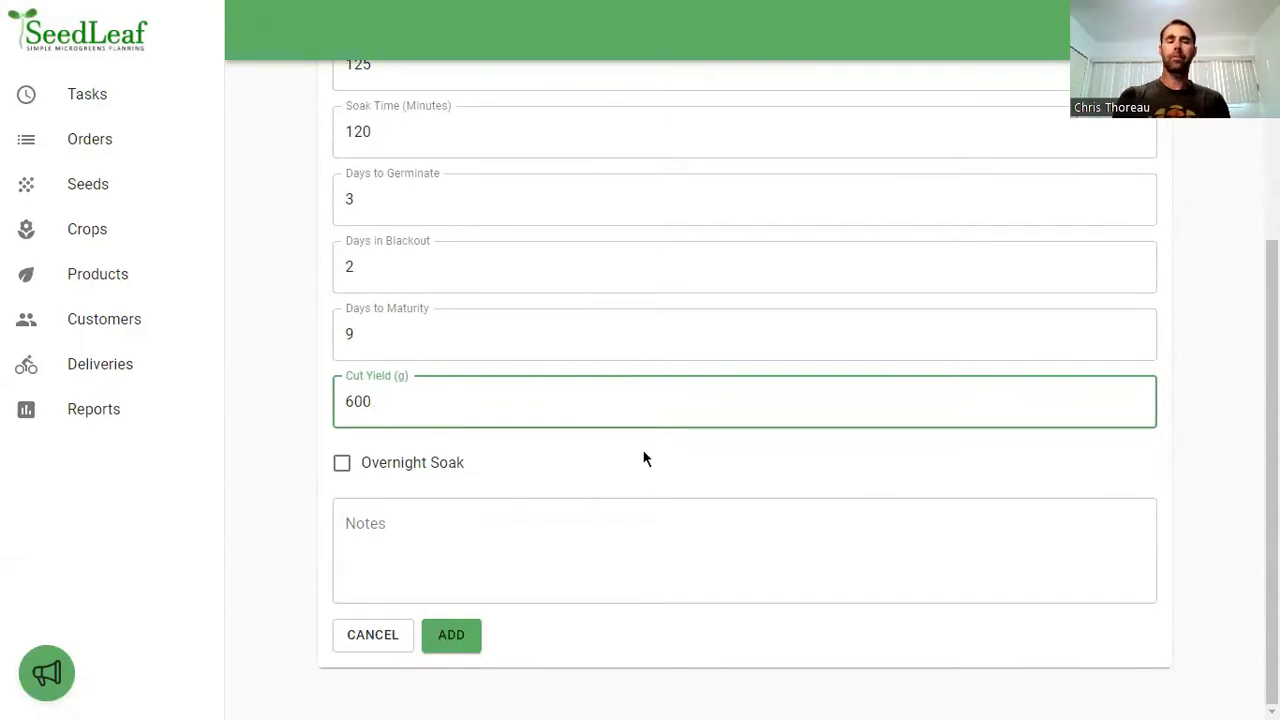
pyautogui.scroll(4, 645, 458)
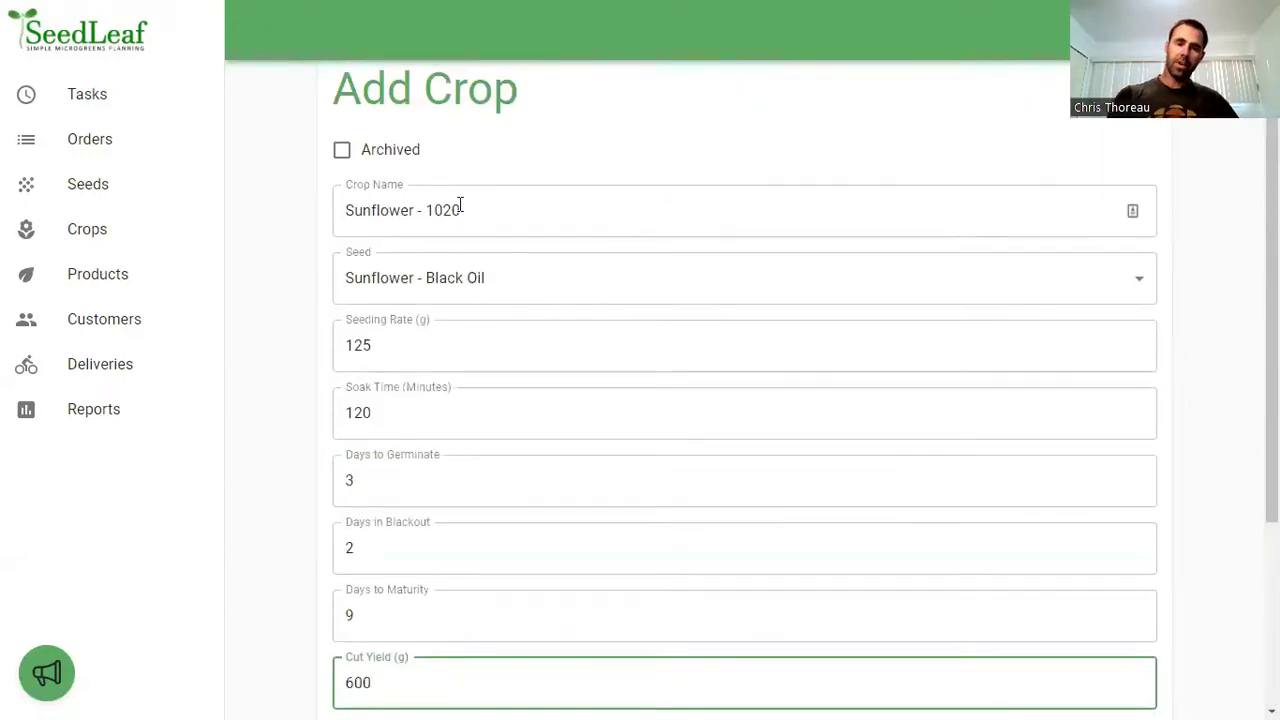
pyautogui.scroll(-1, 496, 300)
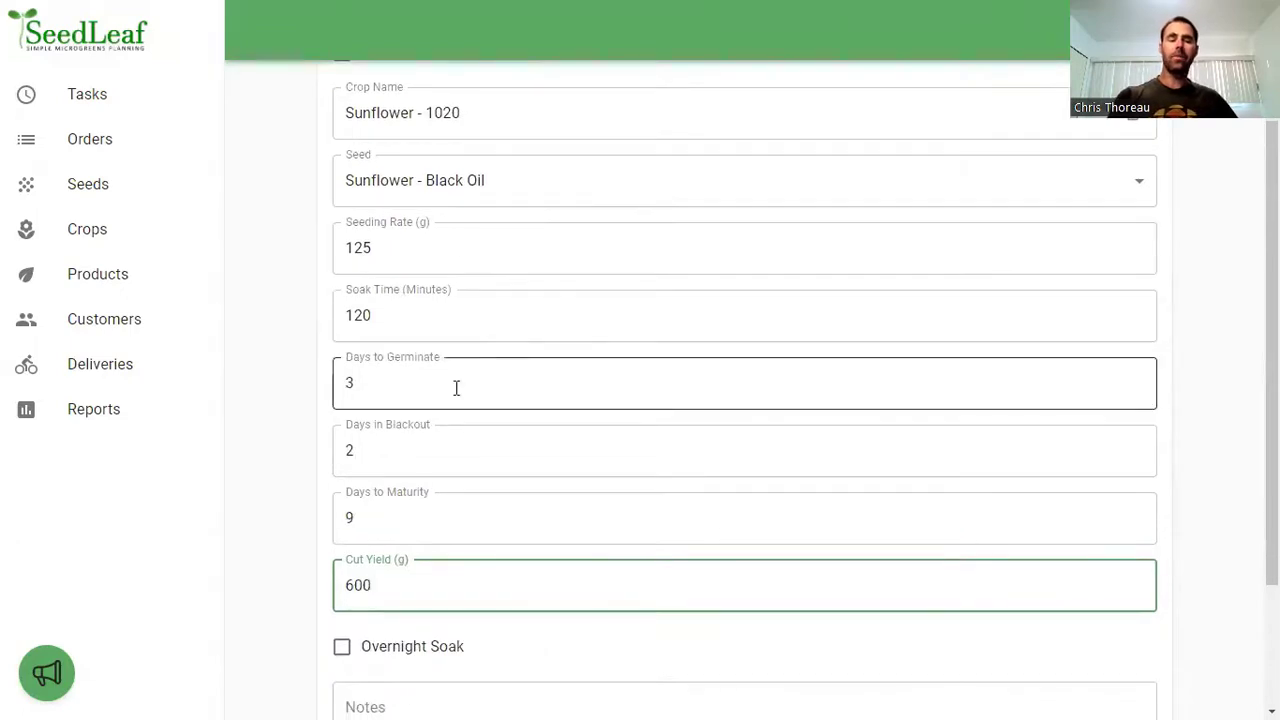
pyautogui.scroll(-2, 454, 497)
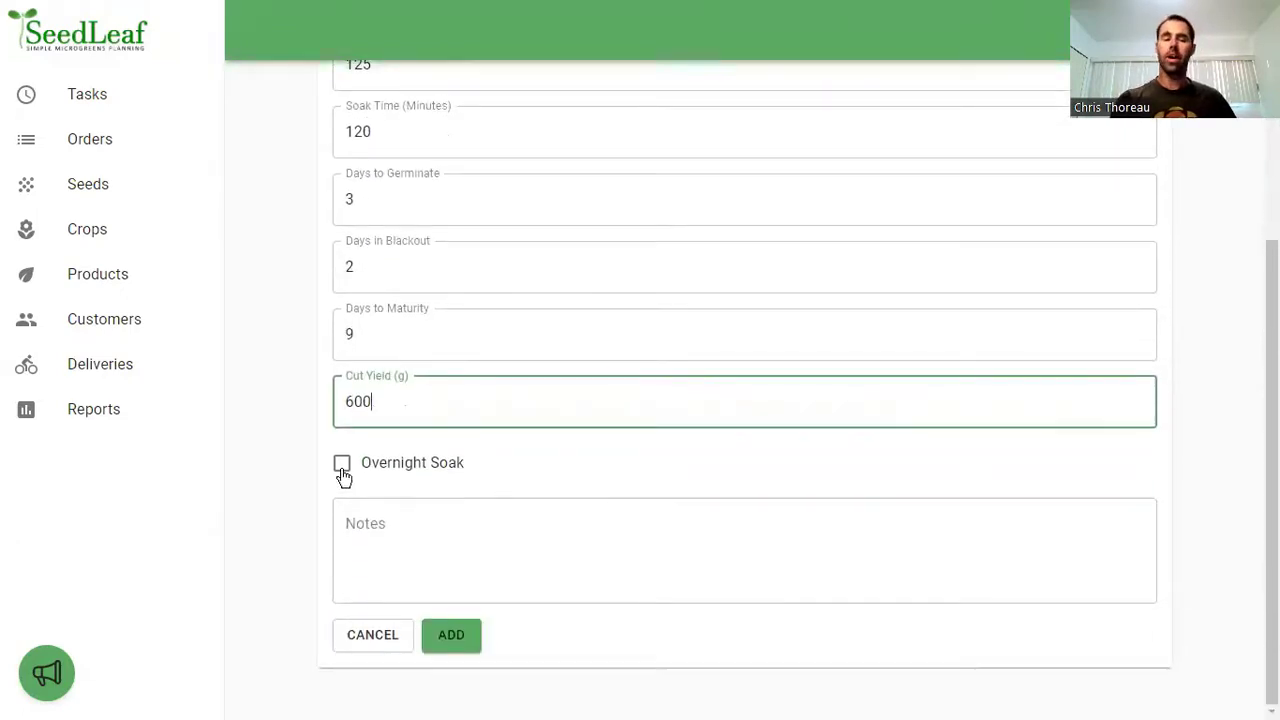
pyautogui.click(342, 465)
pyautogui.click(342, 467)
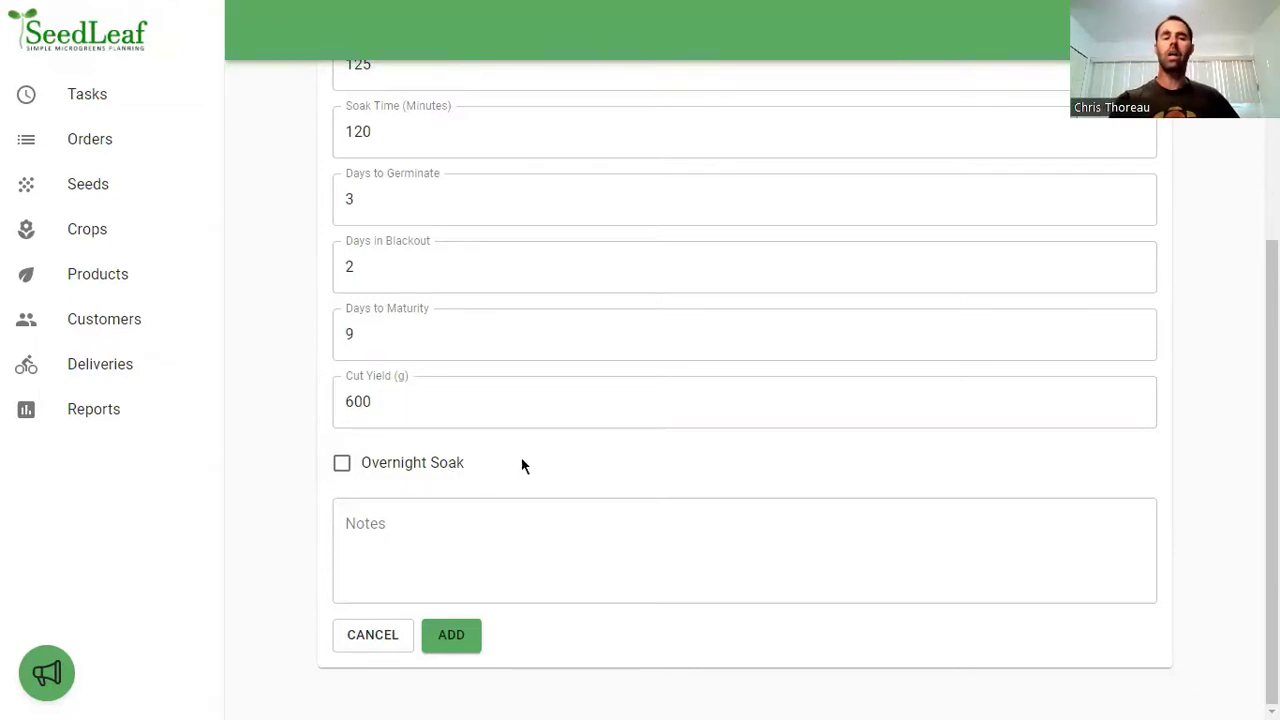
pyautogui.scroll(2, 521, 457)
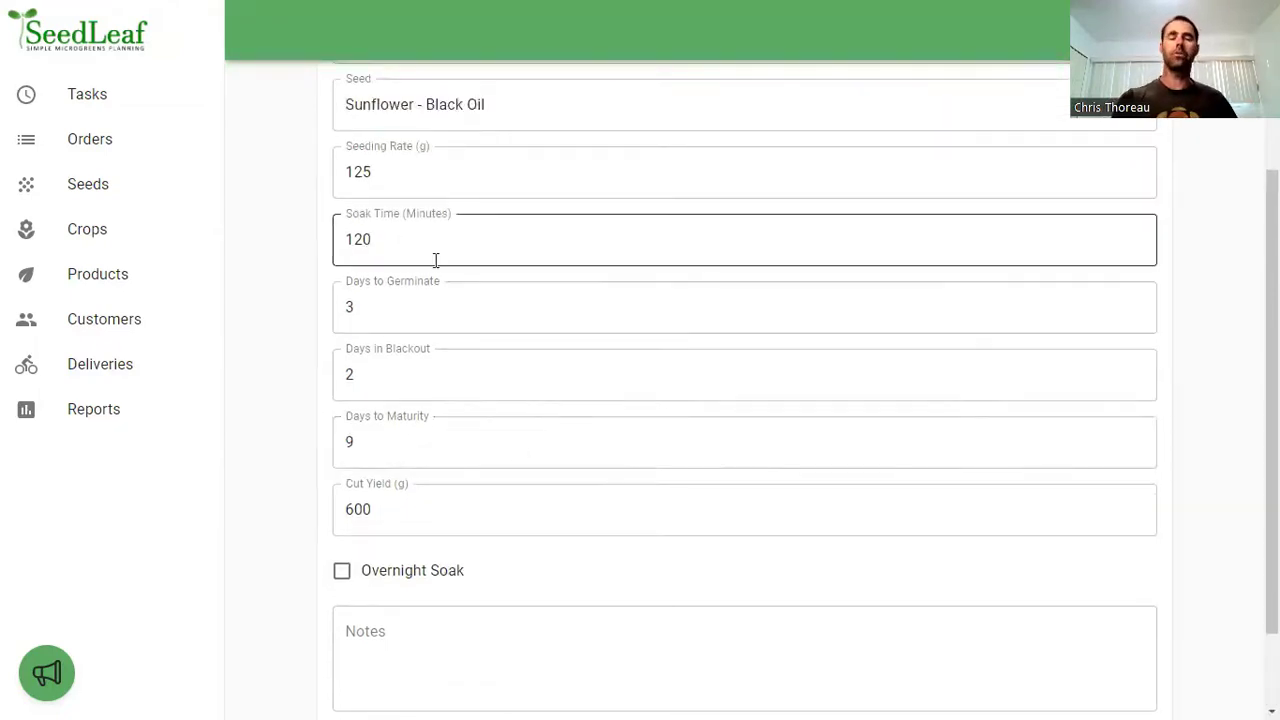
pyautogui.scroll(-2, 517, 323)
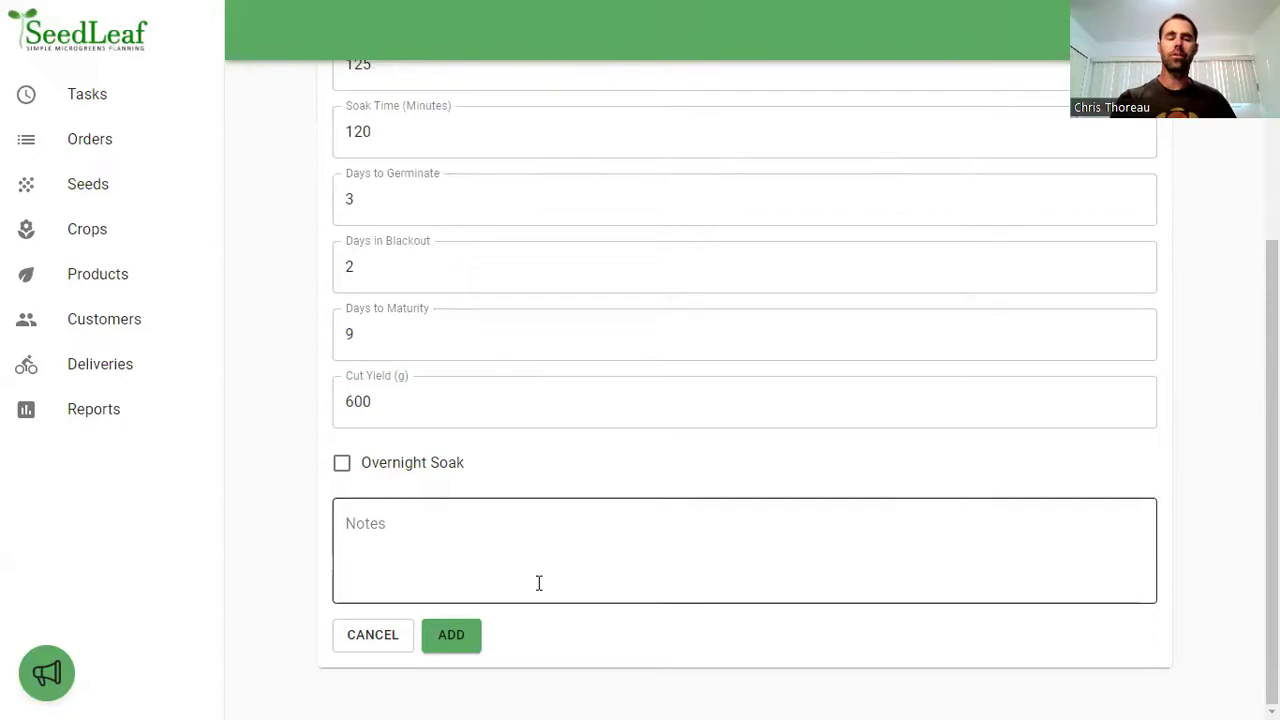
pyautogui.click(457, 643)
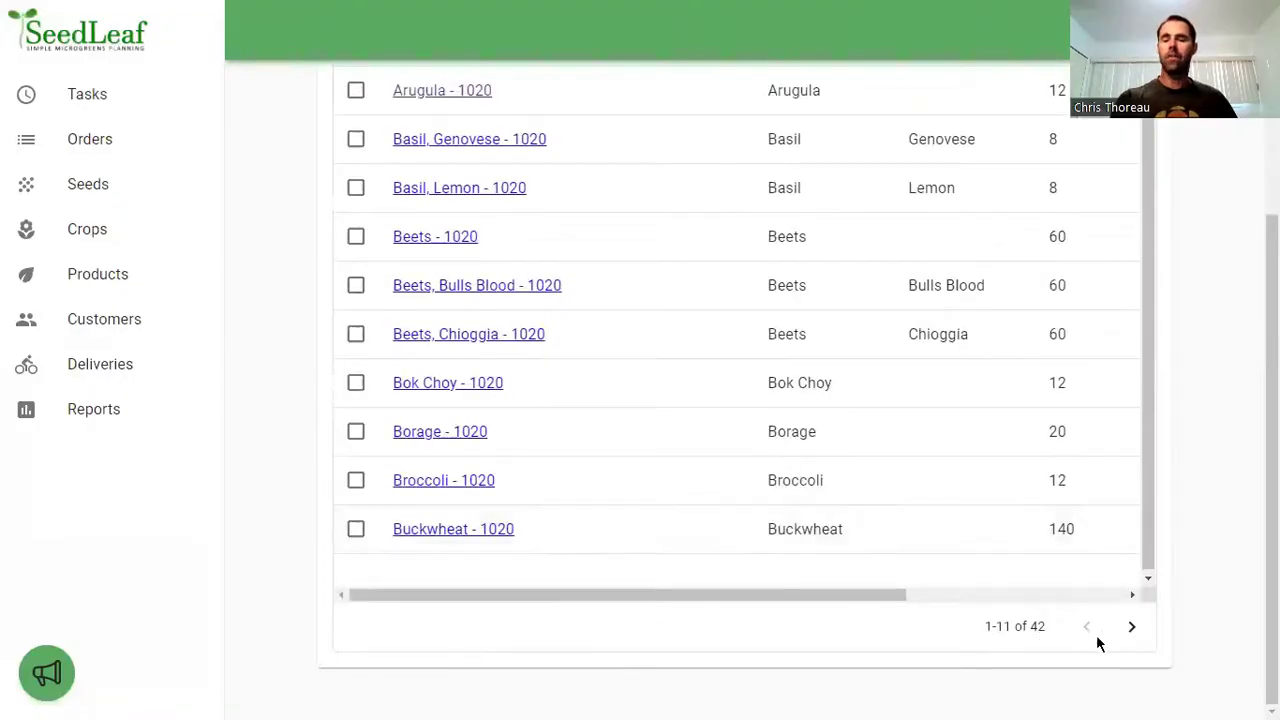
# Find the Sunflower - 1020 crop on the last page of the crop list and open it.
pyautogui.click(1127, 634)
pyautogui.click(1127, 634)
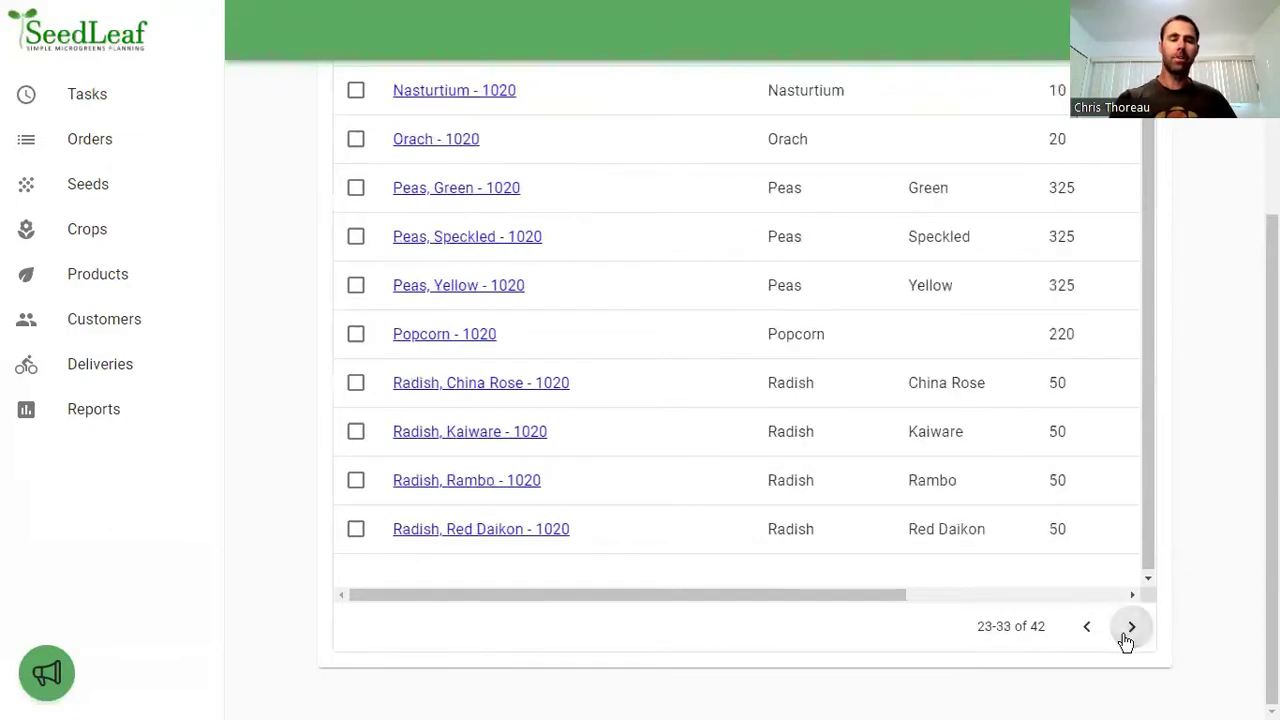
pyautogui.click(1140, 627)
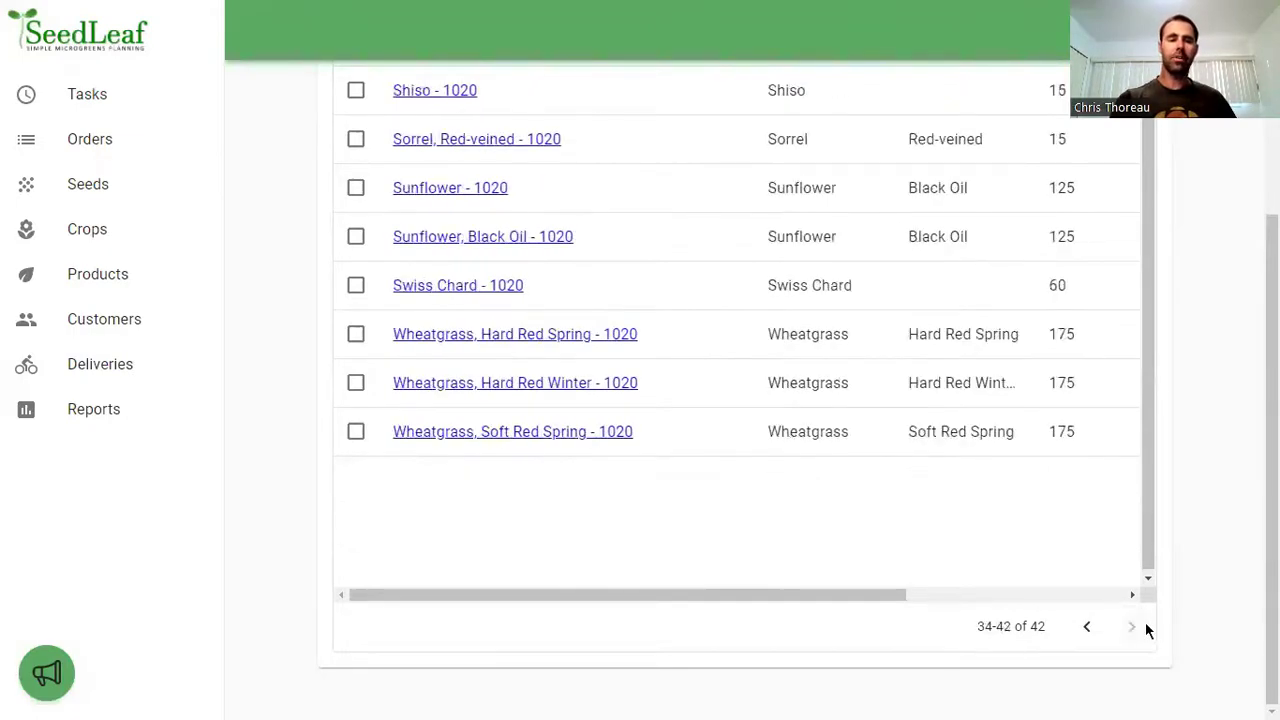
pyautogui.scroll(2, 697, 488)
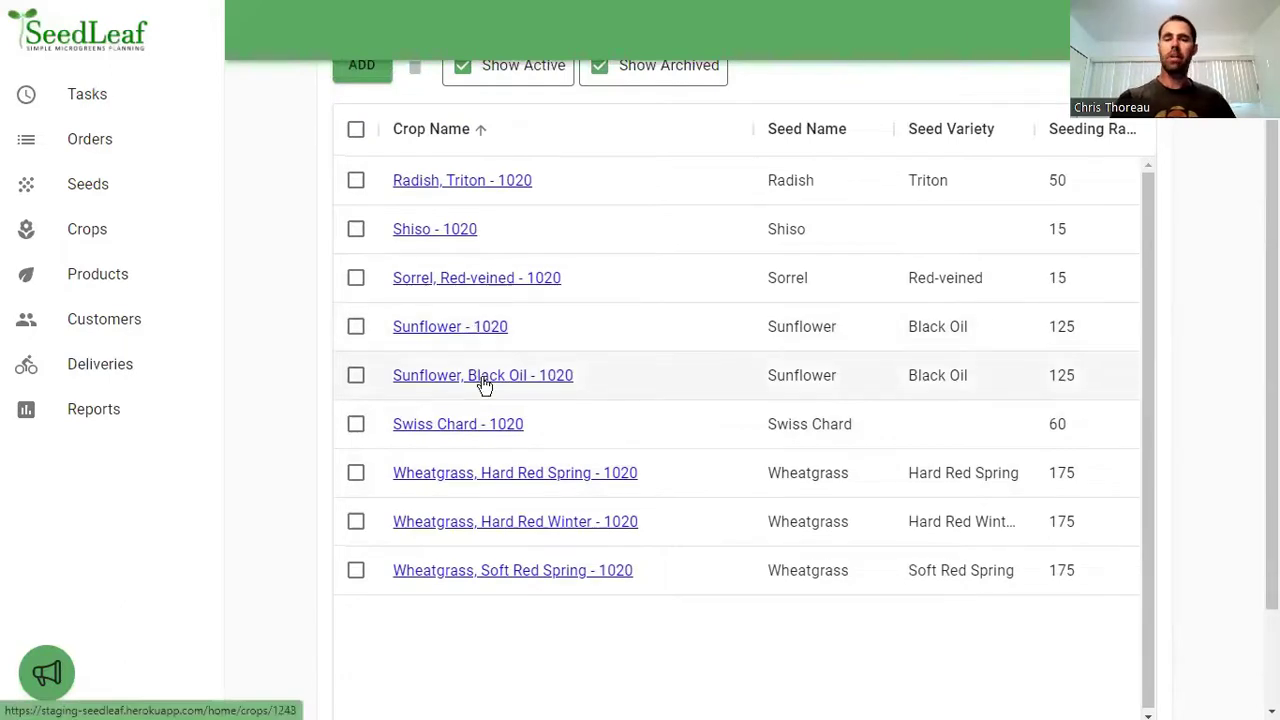
pyautogui.click(433, 326)
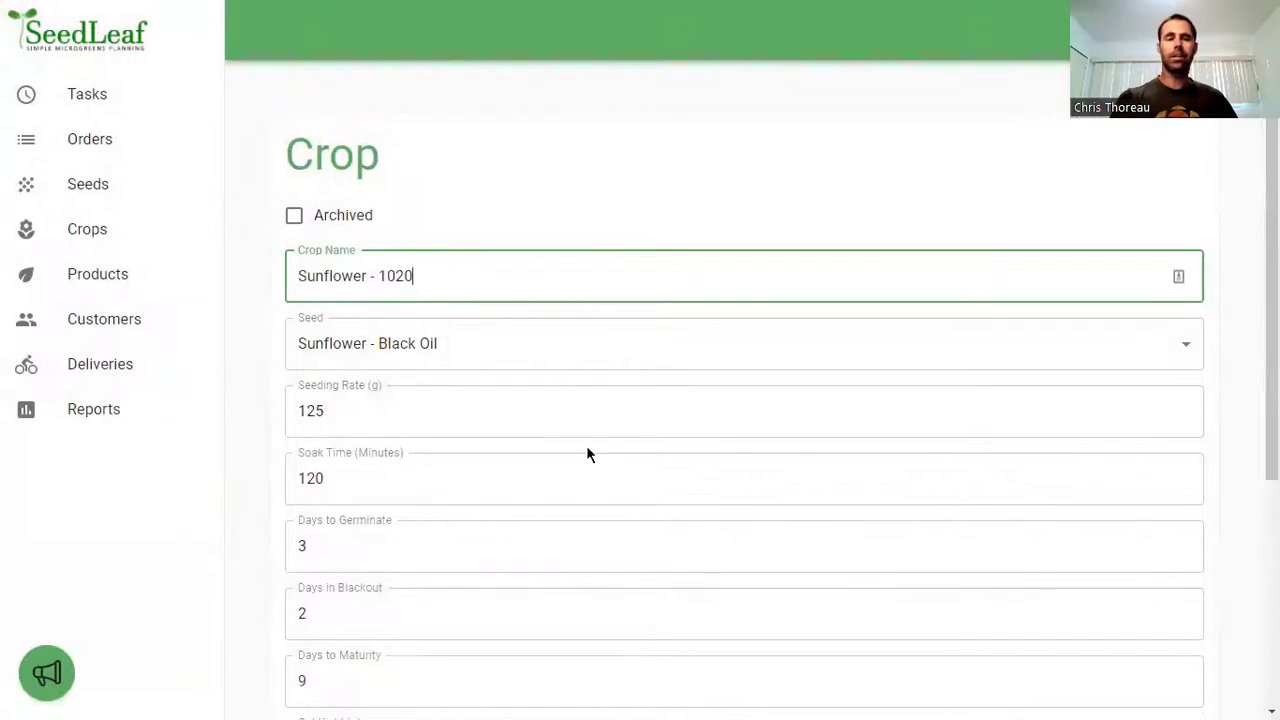
# Set the Sunflower - 1020 crop's days to maturity to 8.
pyautogui.scroll(-2, 586, 445)
pyautogui.scroll(-2, 586, 445)
pyautogui.scroll(1, 586, 445)
pyautogui.scroll(-1, 586, 445)
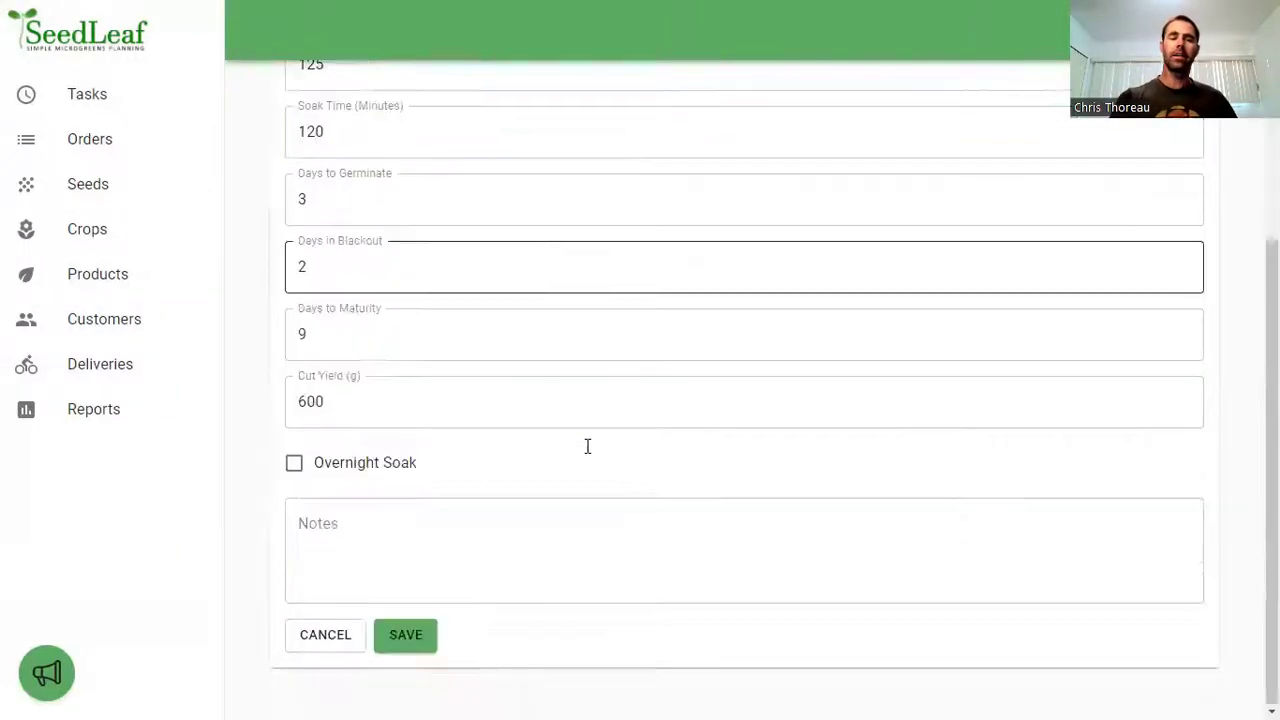
pyautogui.moveTo(405, 332); pyautogui.dragTo(257, 348)
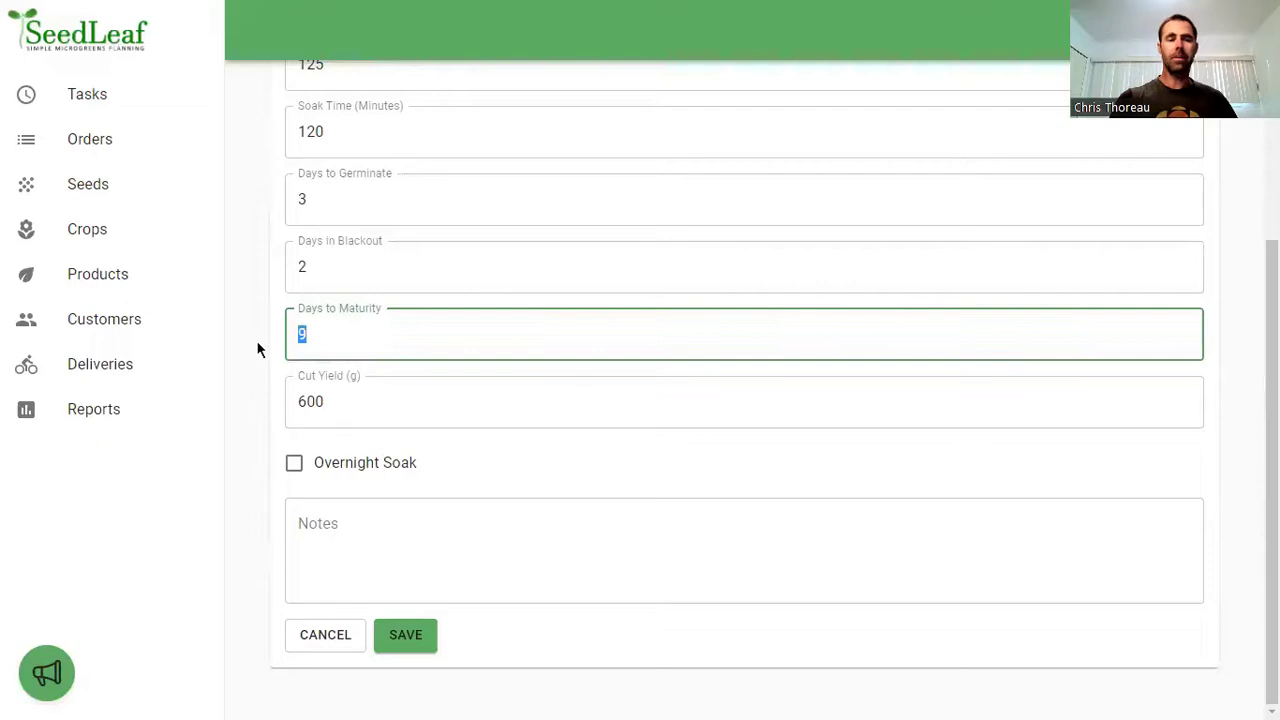
pyautogui.write('8')
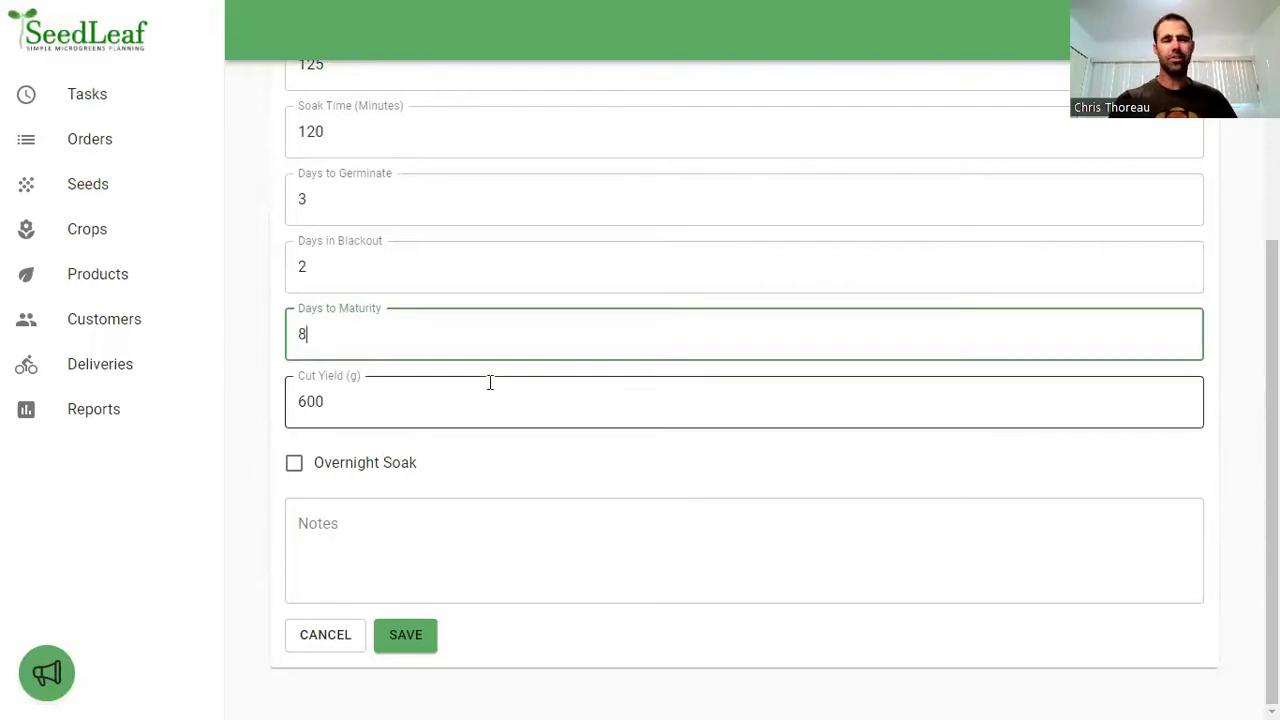
pyautogui.click(551, 479)
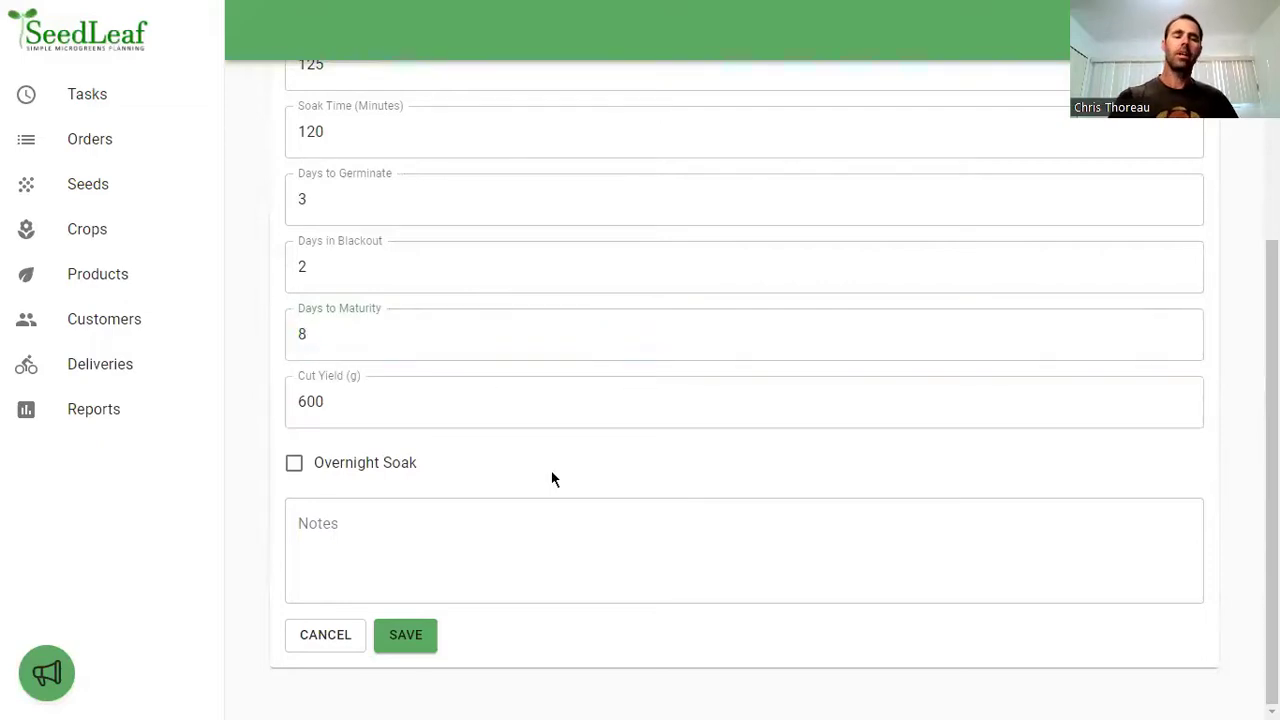
# Review the crop's seed, seeding rate, soak time, growth days and yield settings.
pyautogui.scroll(3, 551, 479)
pyautogui.scroll(-2, 551, 469)
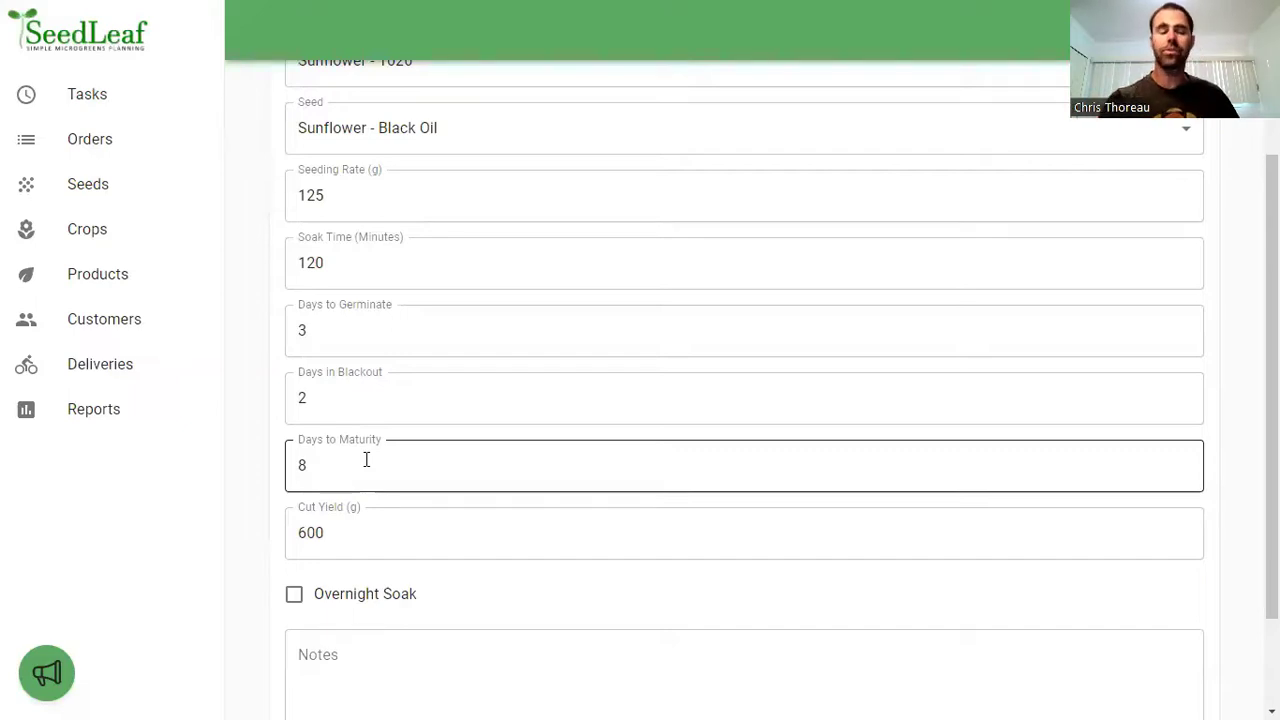
pyautogui.scroll(-1, 366, 459)
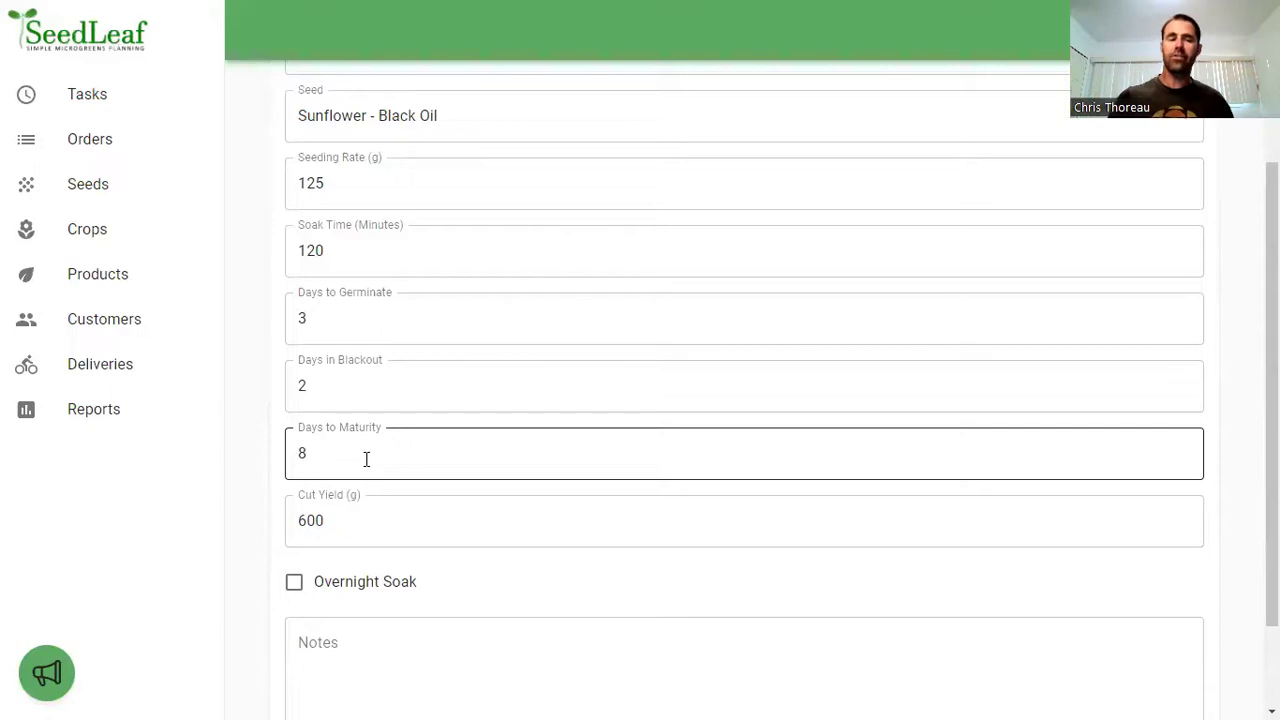
pyautogui.scroll(-2, 366, 459)
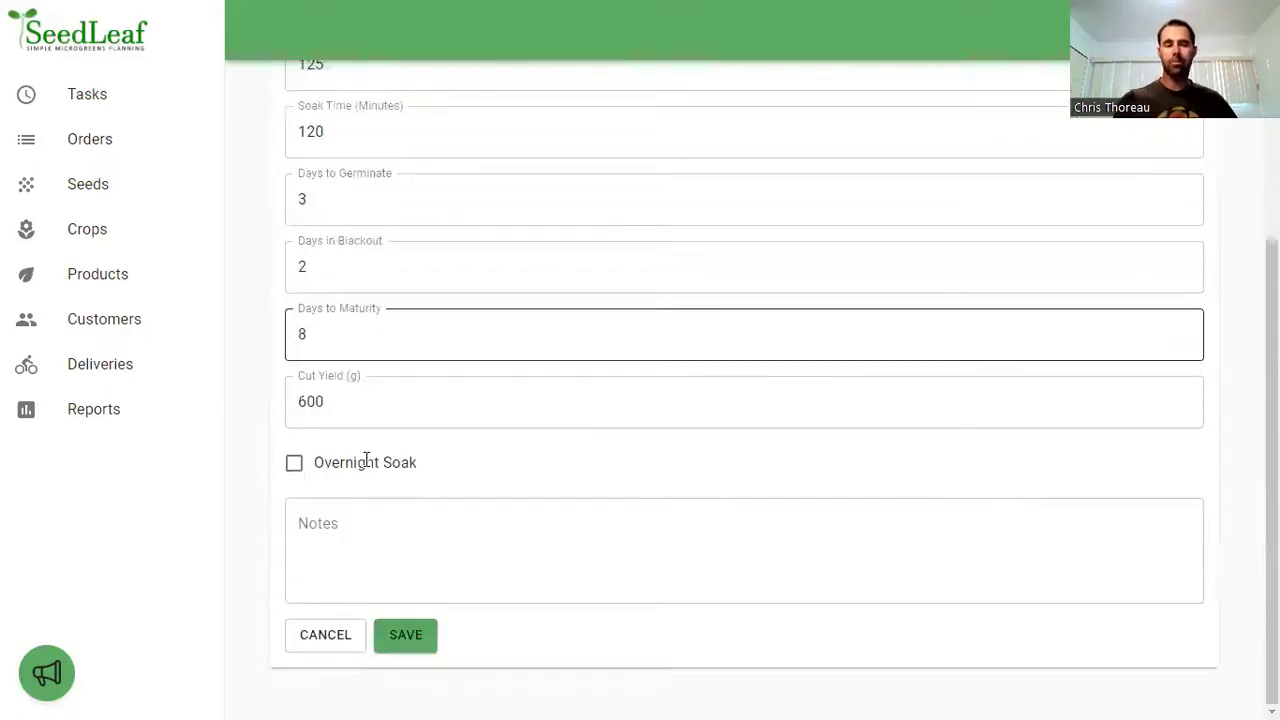
pyautogui.scroll(4, 607, 450)
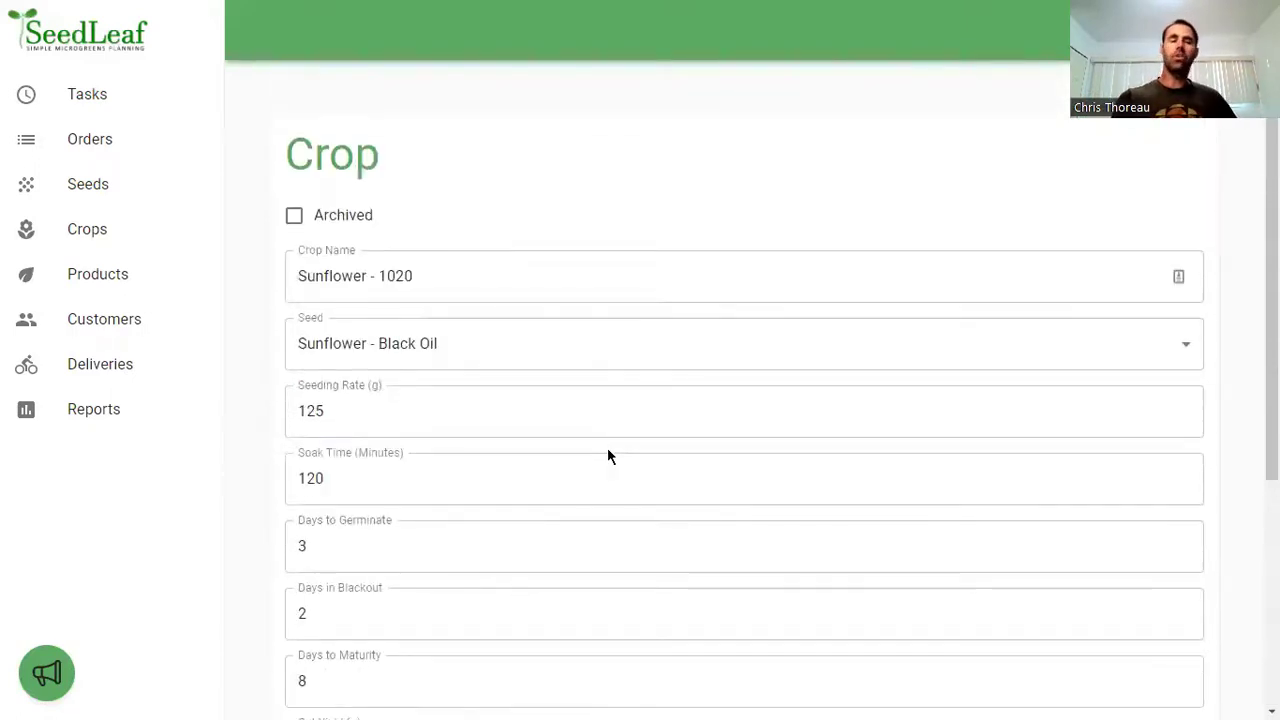
pyautogui.scroll(-3, 608, 450)
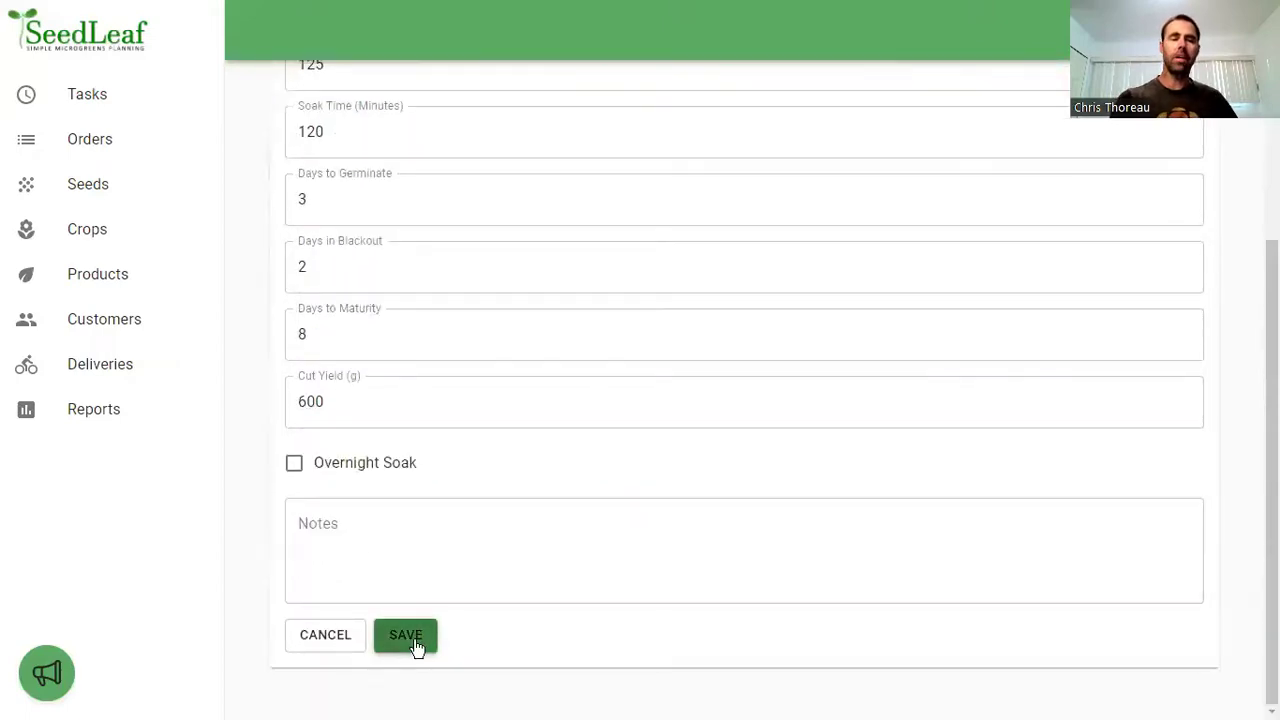
pyautogui.scroll(1, 417, 648)
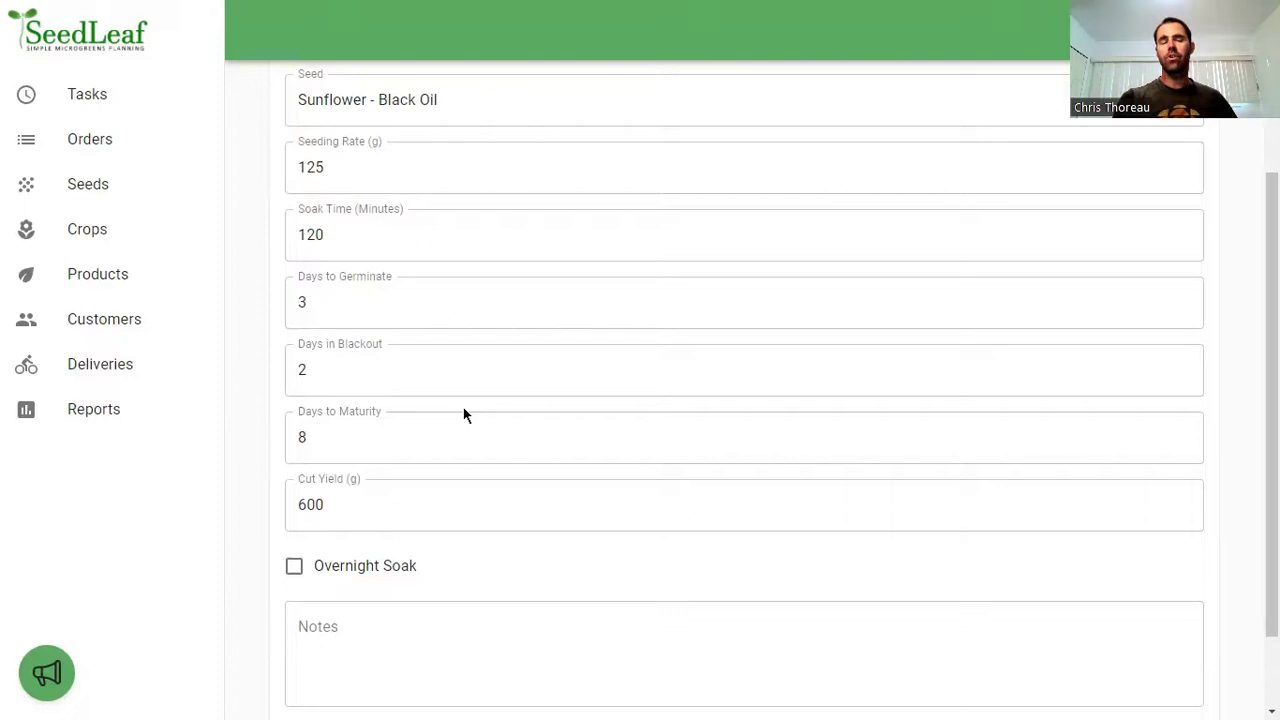
# Check the Sunflower - 1020 crop's growing times and cut yield once more and save the crop.
pyautogui.scroll(1, 463, 415)
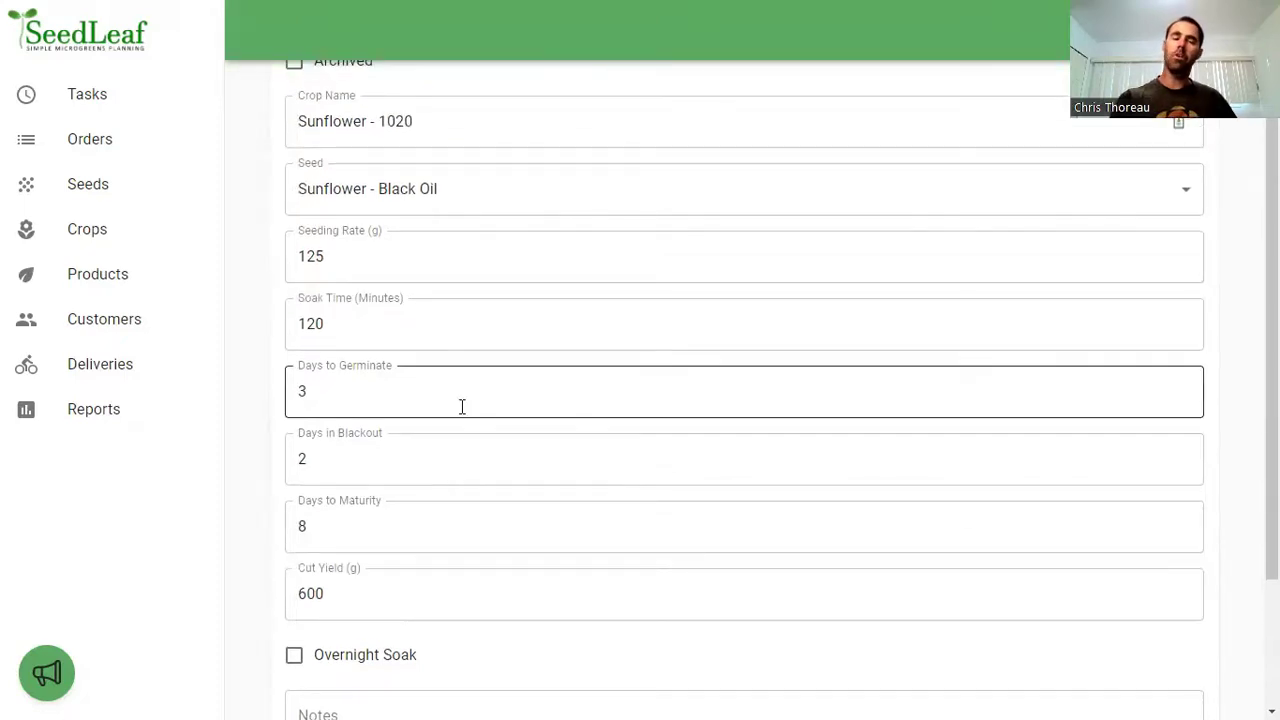
pyautogui.scroll(1, 462, 406)
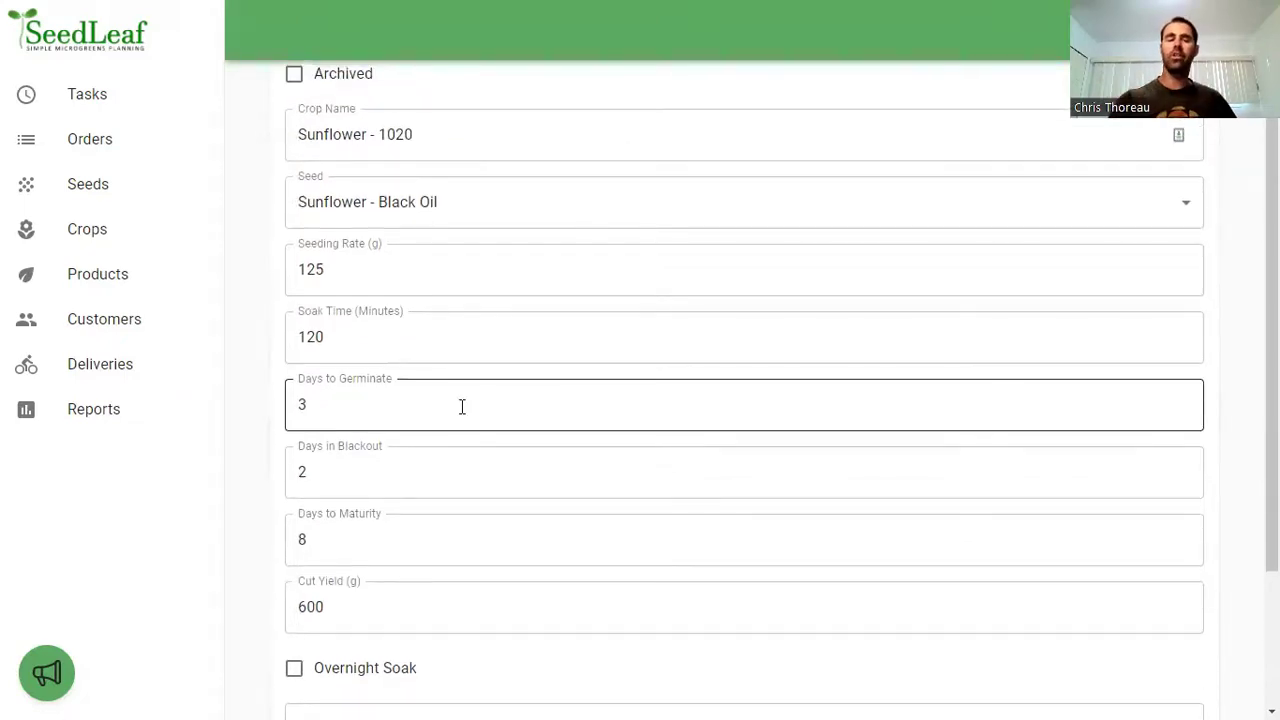
pyautogui.scroll(-1, 462, 406)
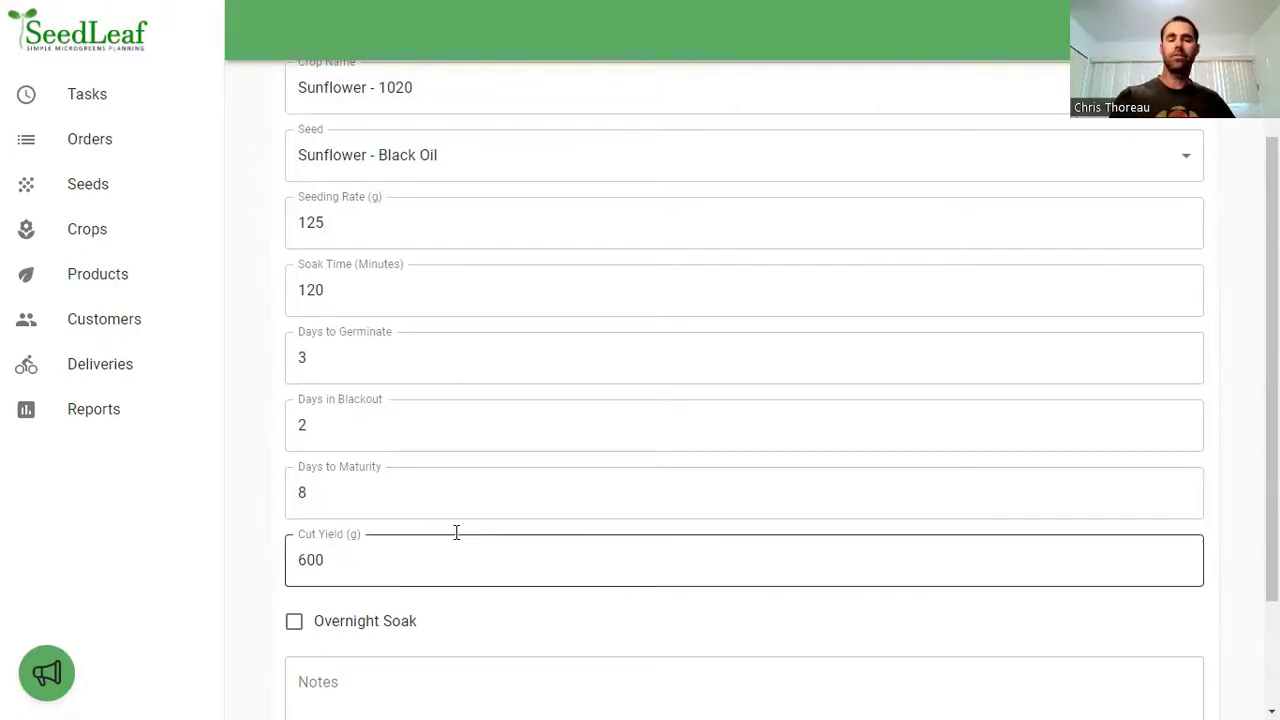
pyautogui.scroll(-2, 456, 532)
pyautogui.click(410, 642)
# Open the Amaranth - 1020 crop from the crop list, mark it as archived and save it.
pyautogui.scroll(3, 583, 514)
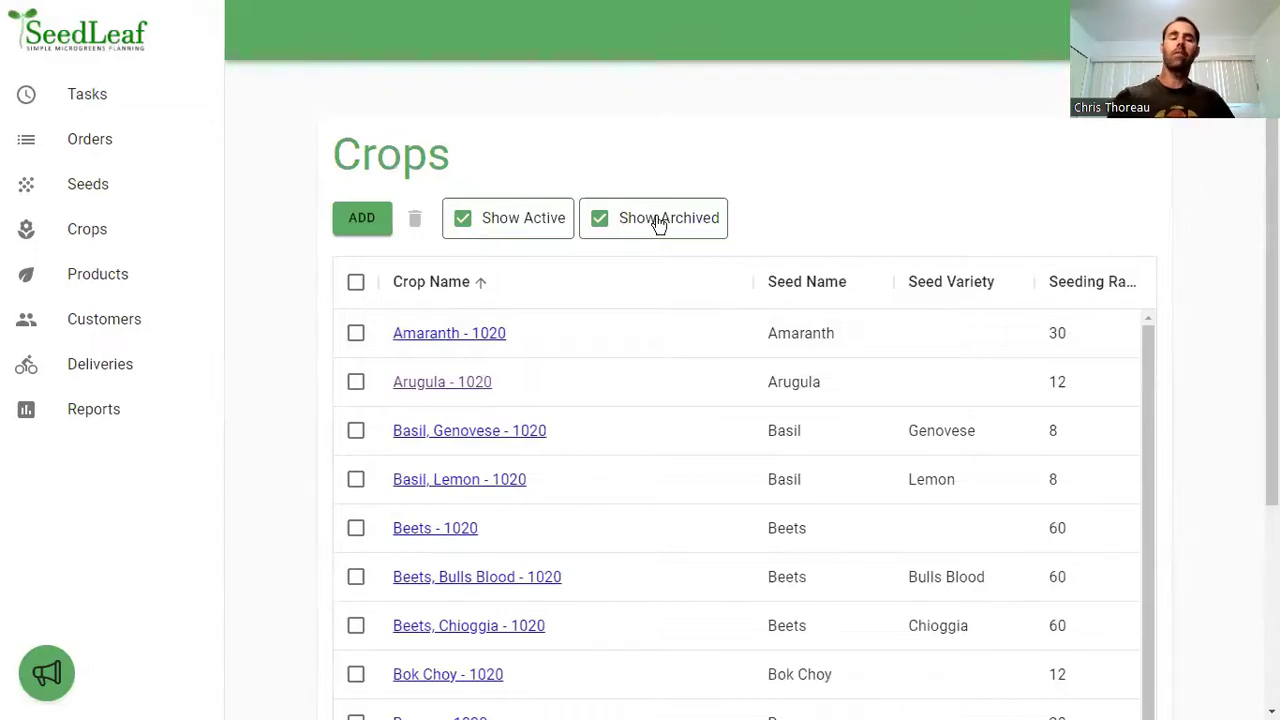
pyautogui.click(451, 340)
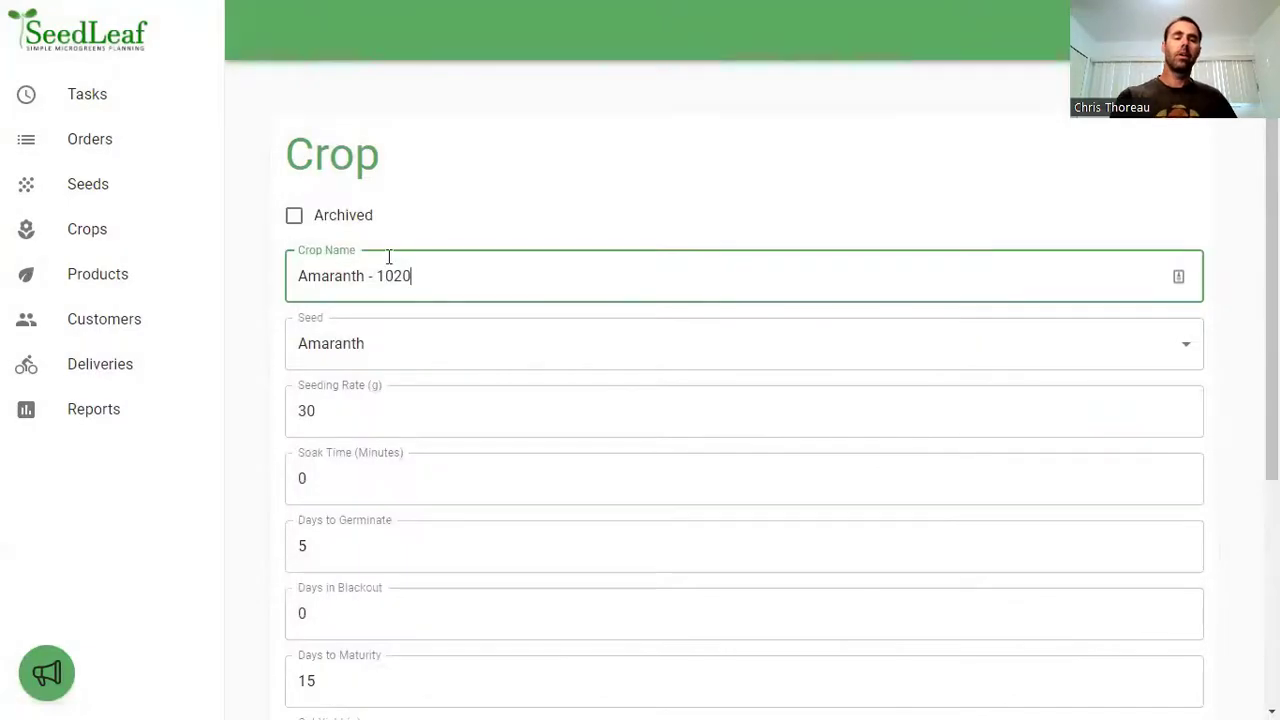
pyautogui.click(294, 216)
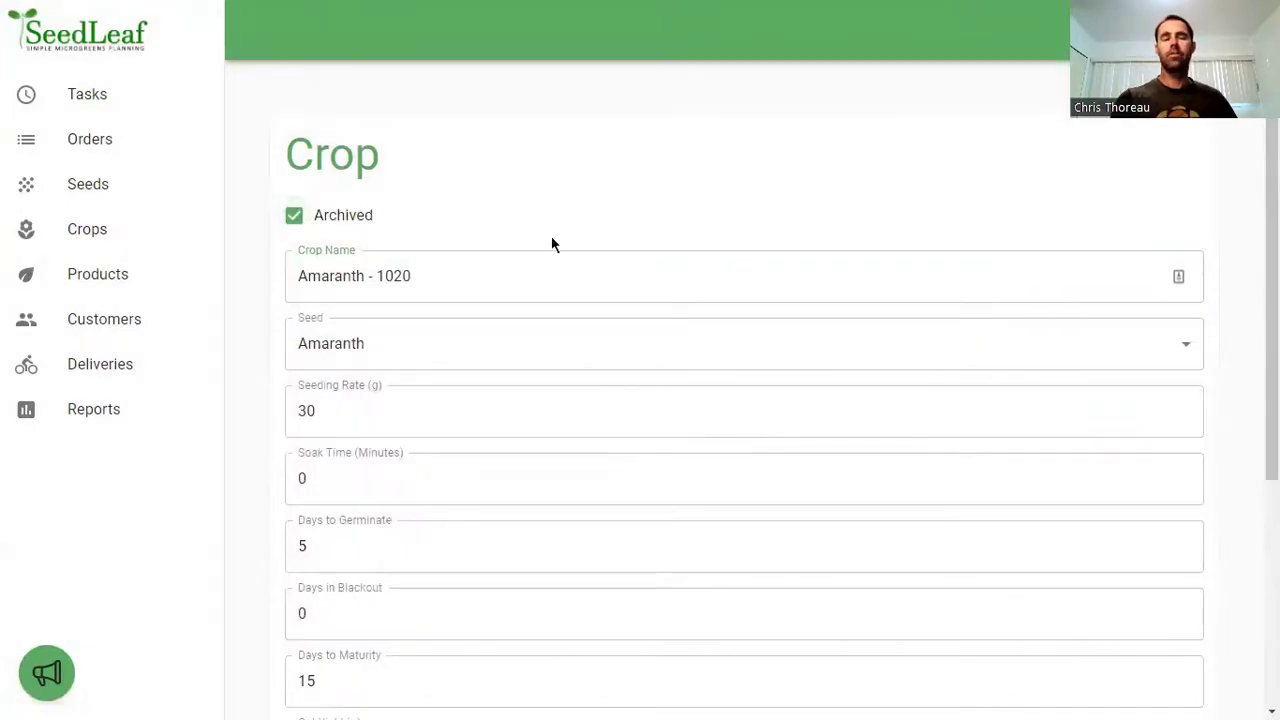
pyautogui.scroll(-4, 552, 245)
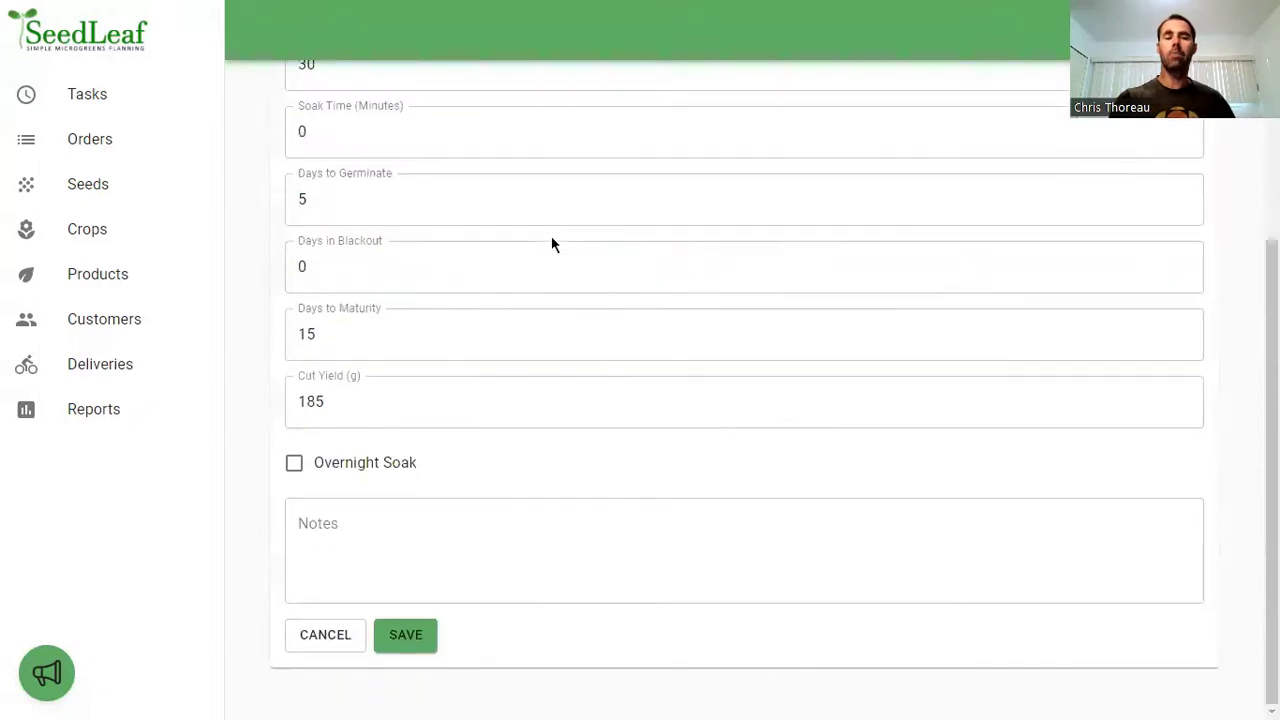
pyautogui.click(405, 645)
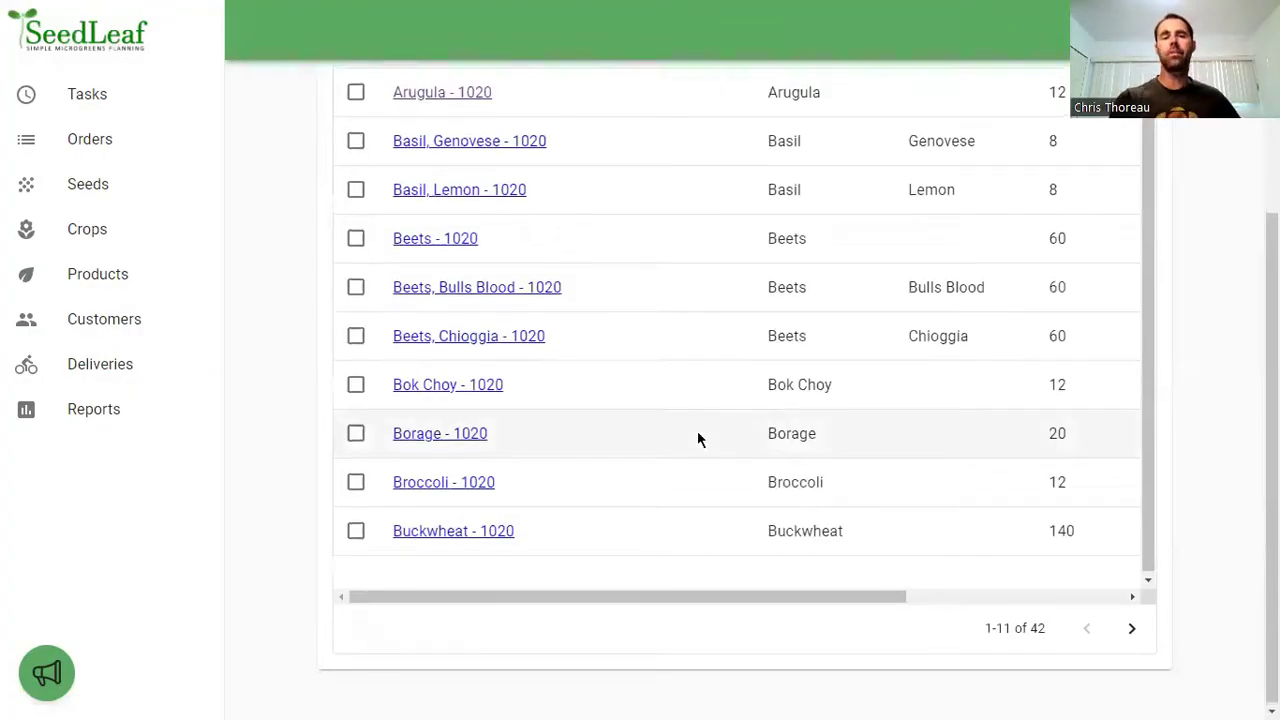
# Hide archived crops from the crop list and look through the active crops on its first page.
pyautogui.scroll(2, 697, 437)
pyautogui.scroll(2, 566, 264)
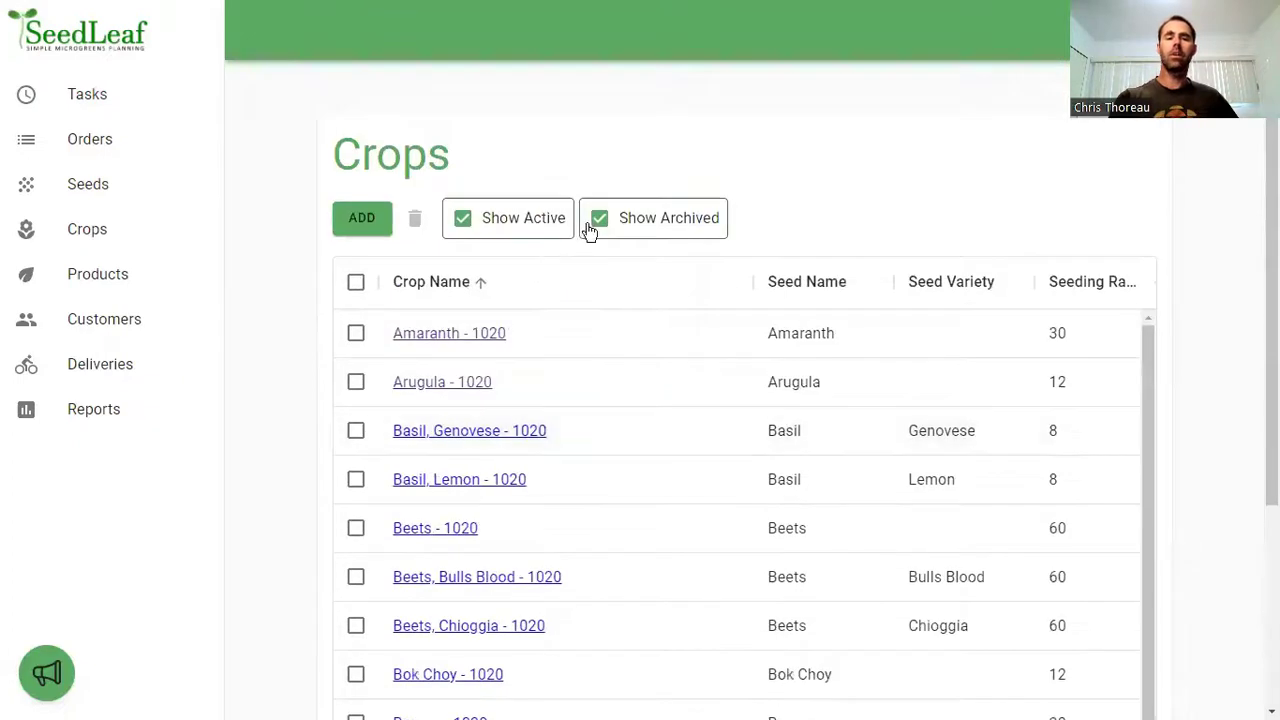
pyautogui.click(598, 226)
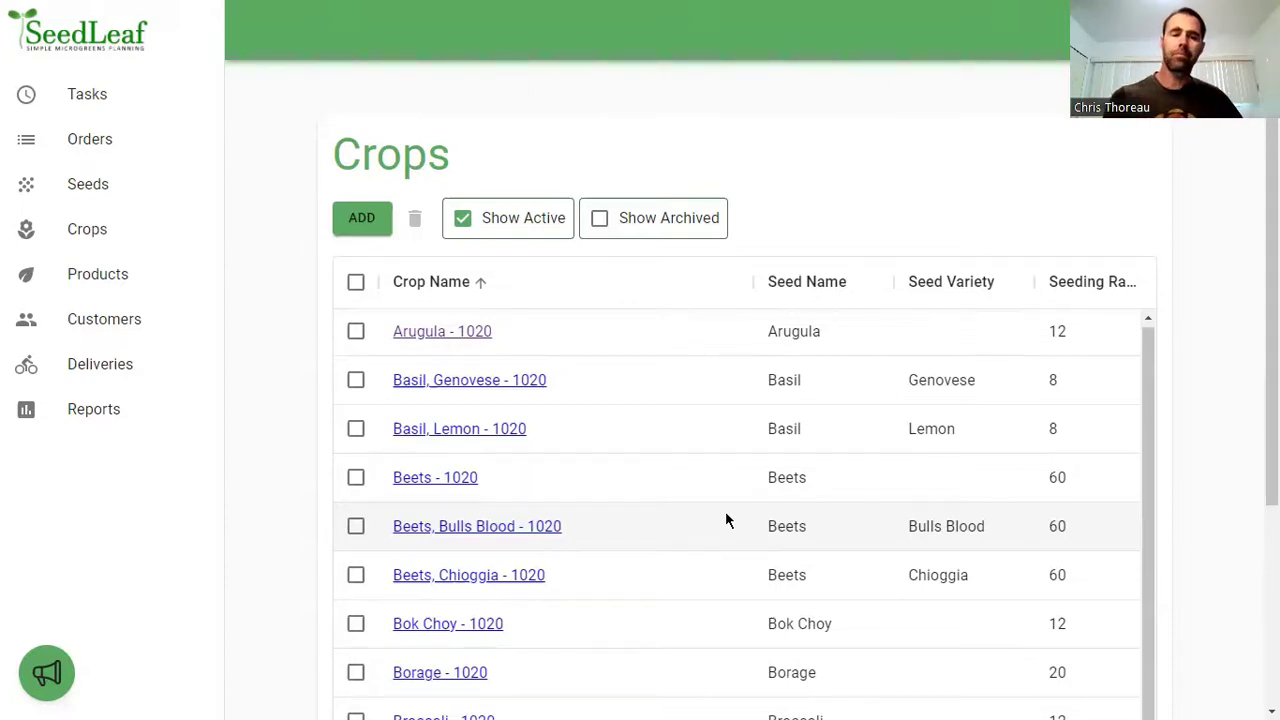
pyautogui.scroll(-3, 727, 516)
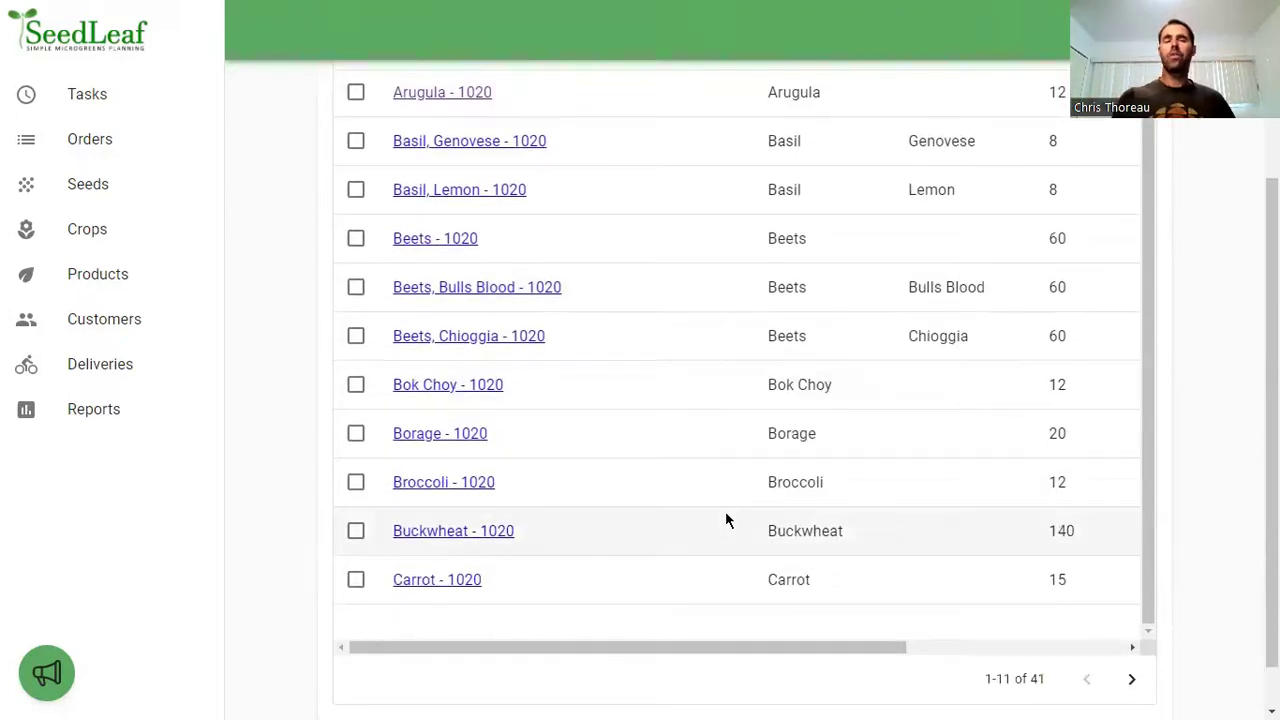